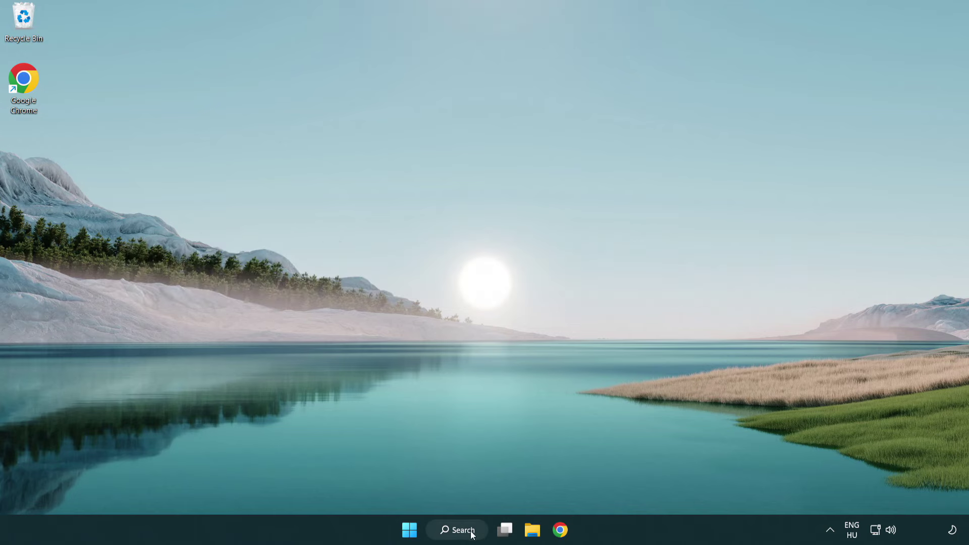
Search Windows for 'device manager' and open Device Manager from the results.
left_click(463, 531)
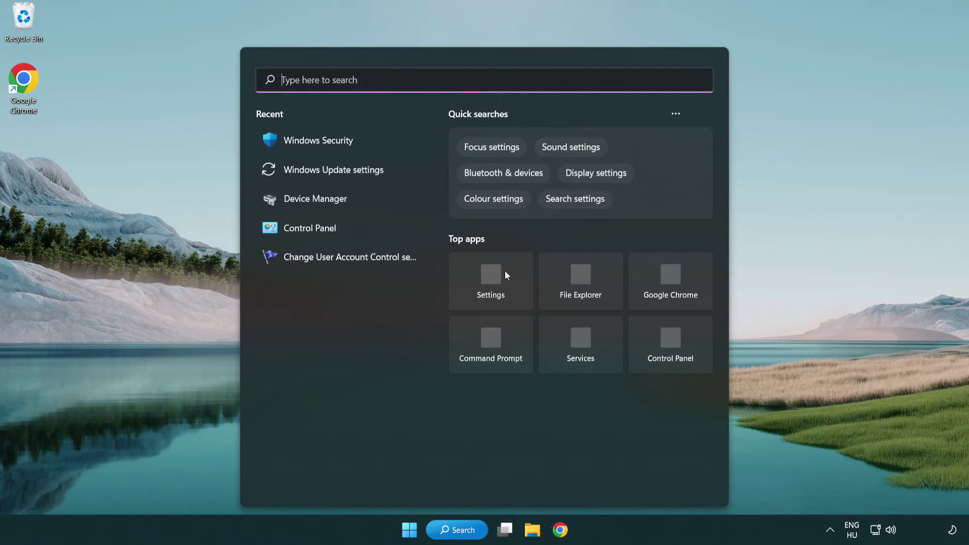
type("device m")
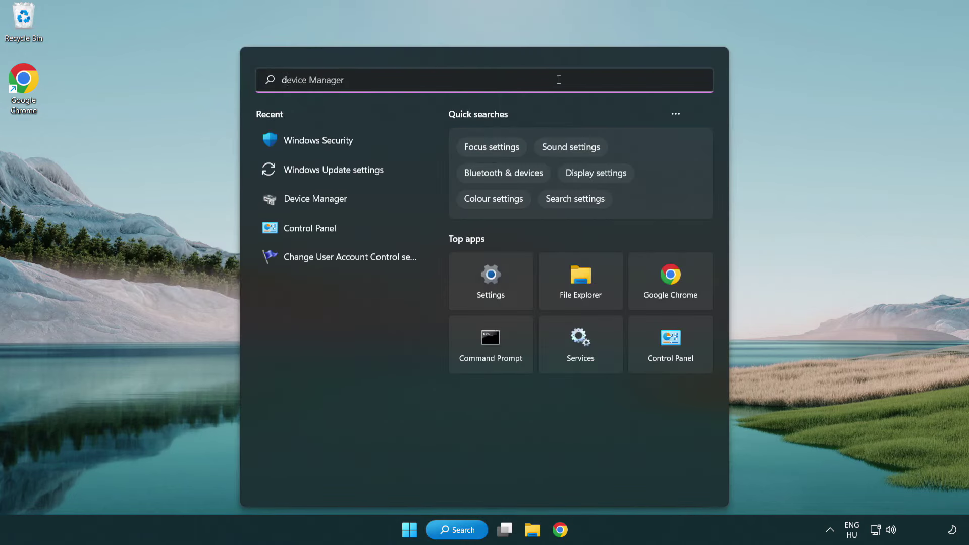
type("anager")
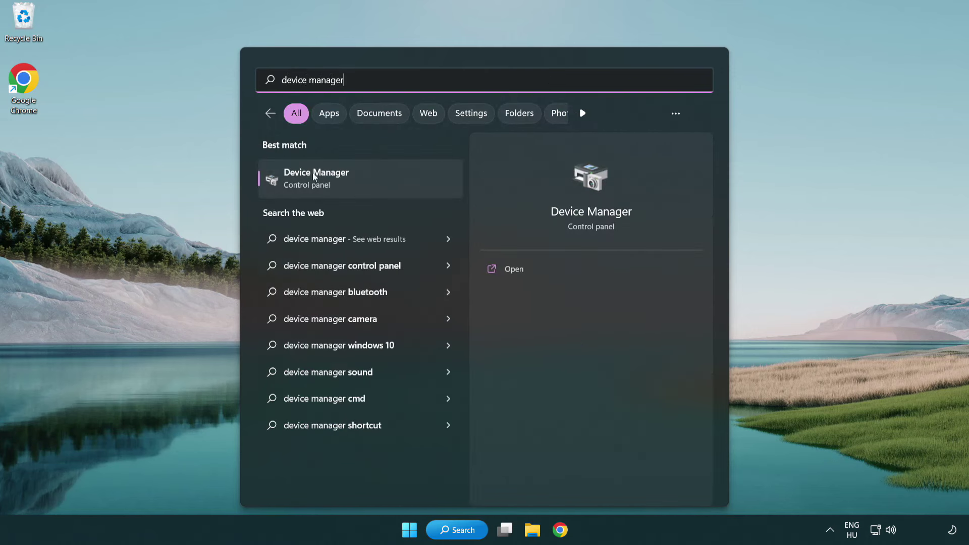
left_click(389, 186)
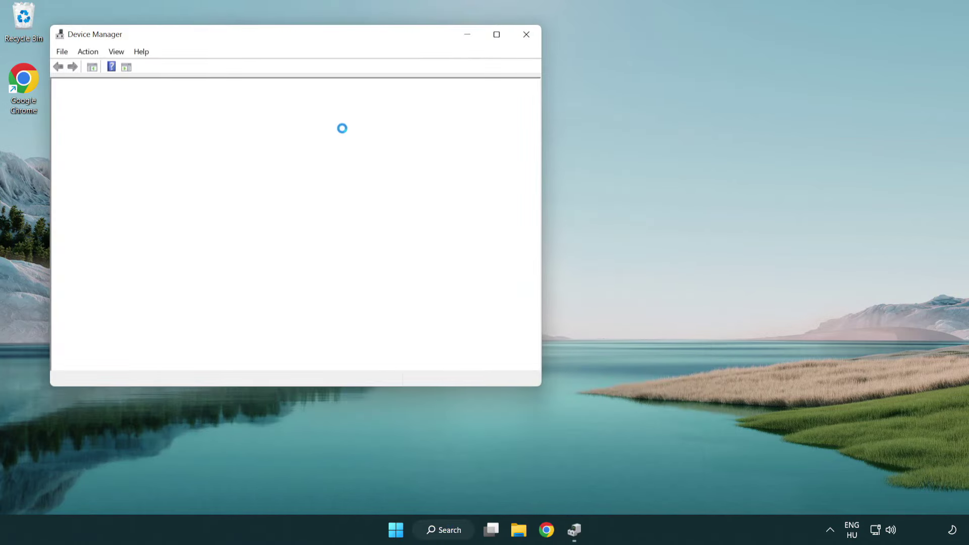
Expand Display adapters and start a driver update for the VMware SVGA 3D adapter.
left_click_drag(263, 35, 425, 97)
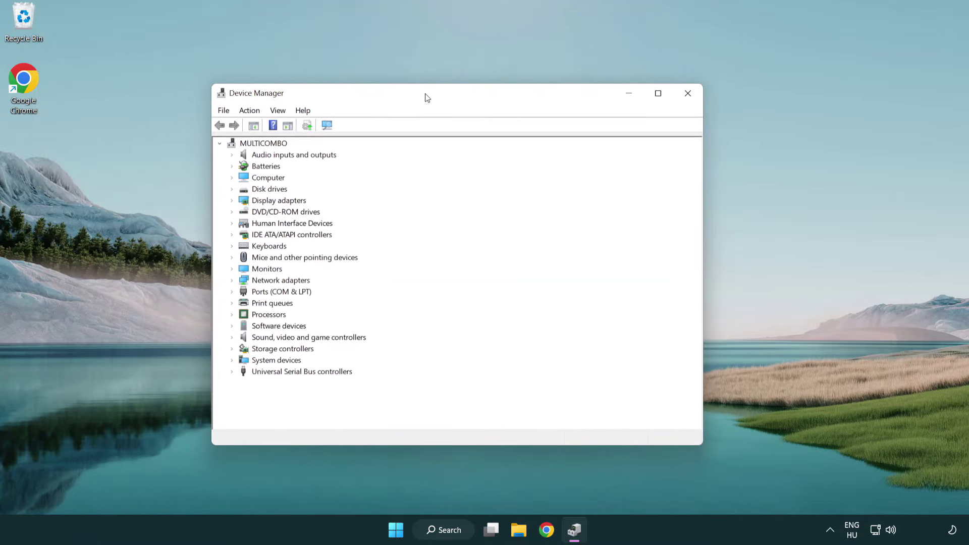
left_click(267, 202)
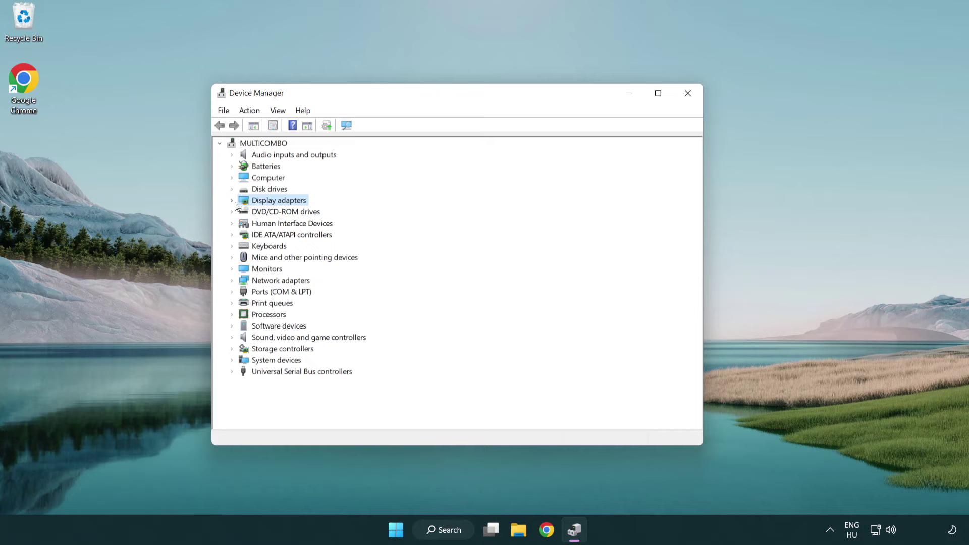
left_click(232, 202)
left_click(288, 214)
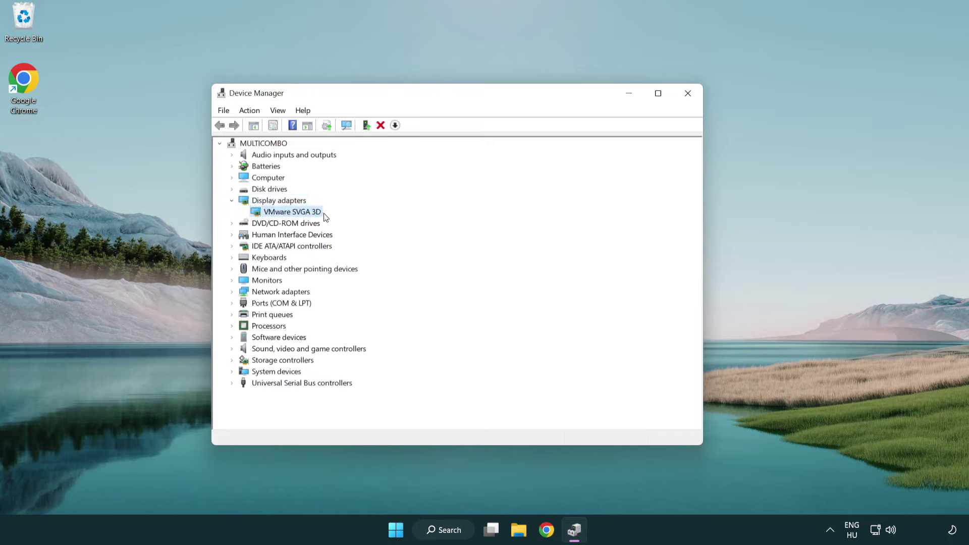
right_click(288, 214)
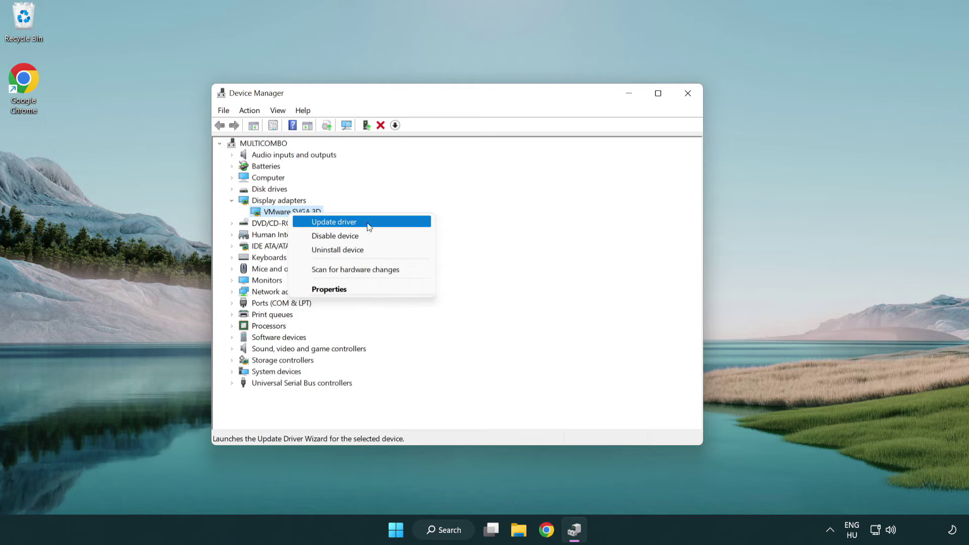
left_click(382, 223)
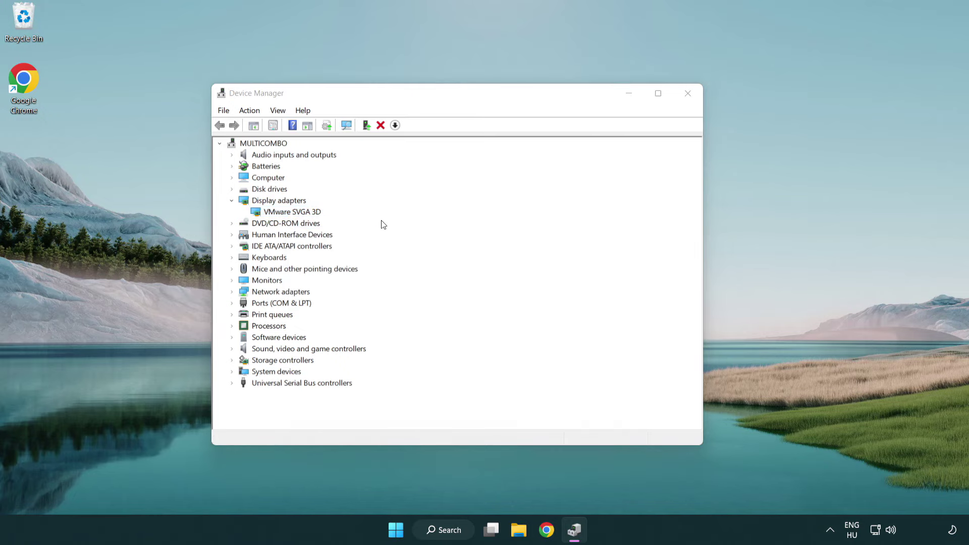
Search automatically for a VMware SVGA 3D driver, accept that the best is installed, and close Device Manager.
left_click_drag(403, 145, 427, 140)
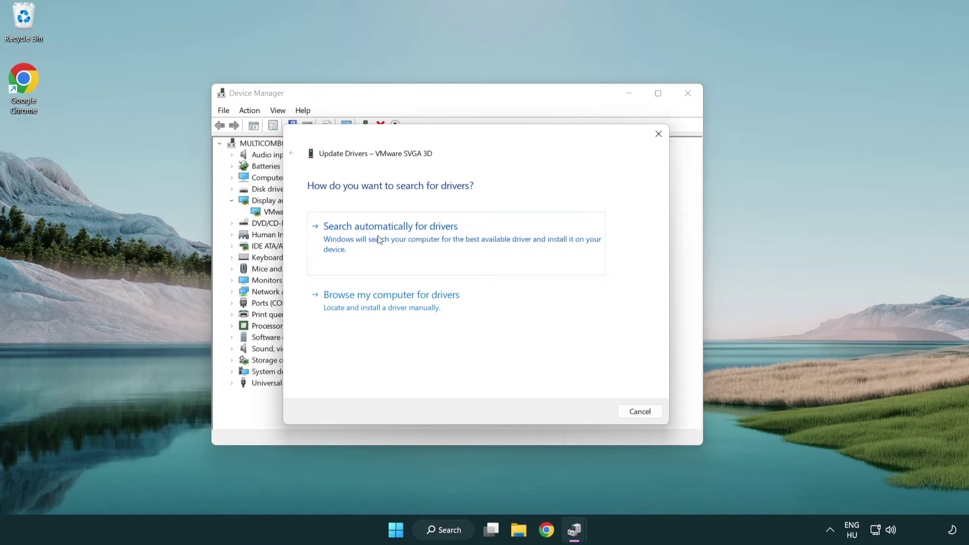
left_click(426, 239)
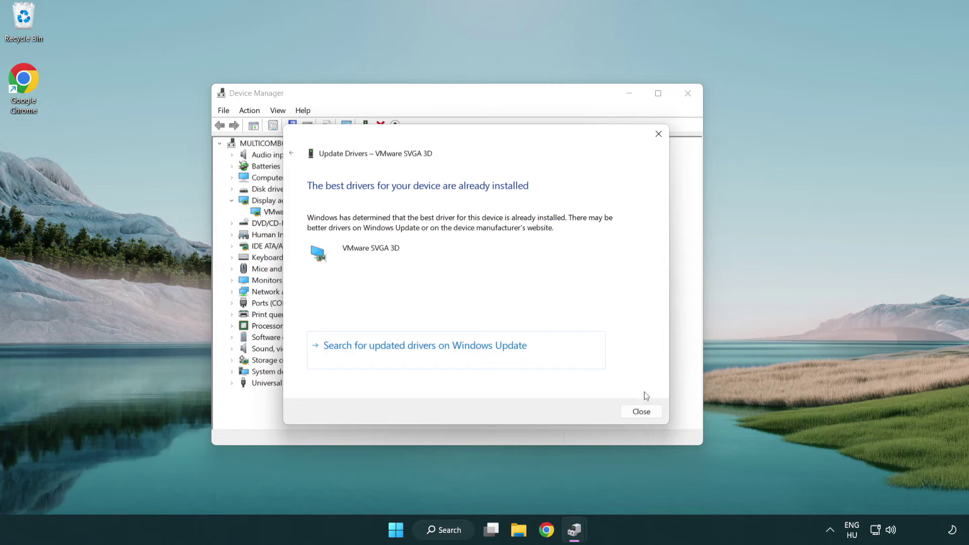
left_click(643, 417)
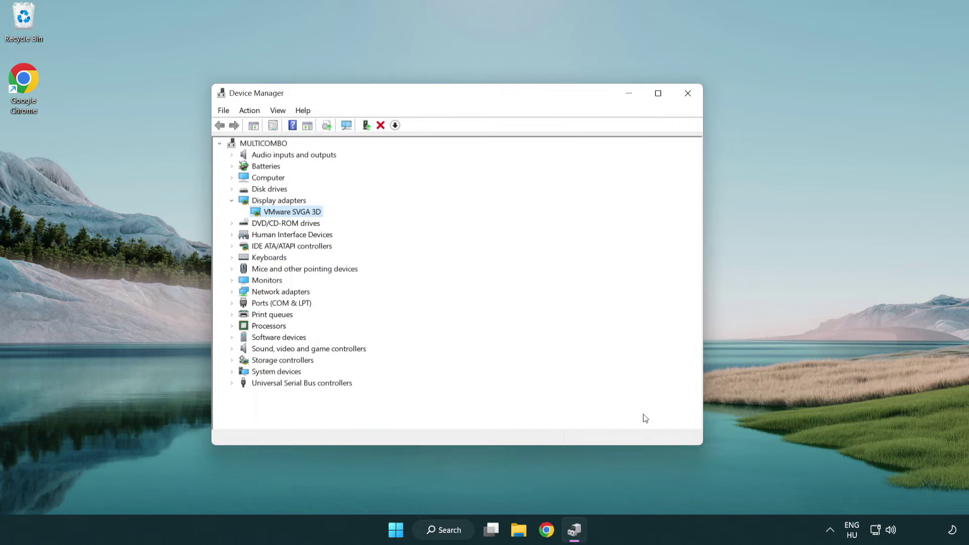
left_click(688, 94)
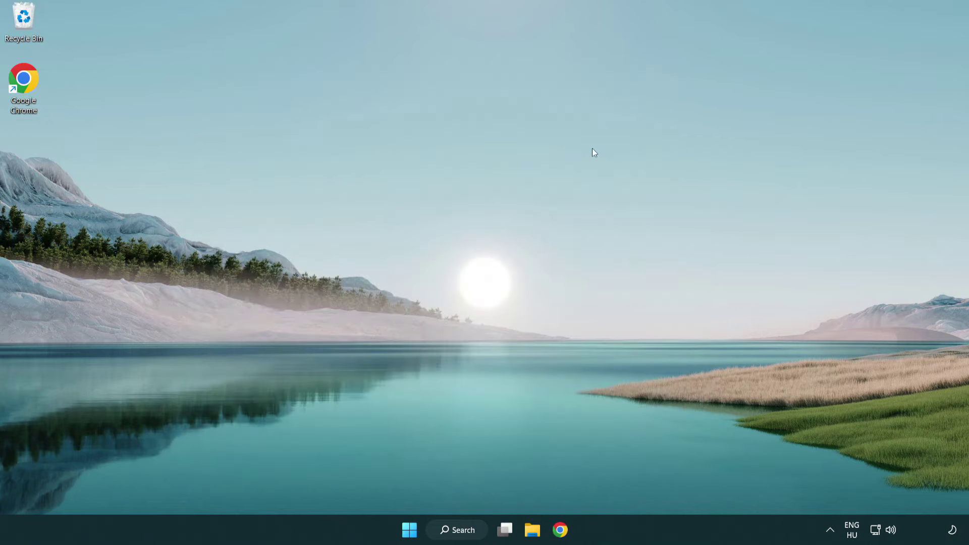
Search Windows for 'update' and open the Windows Update settings page.
left_click(467, 531)
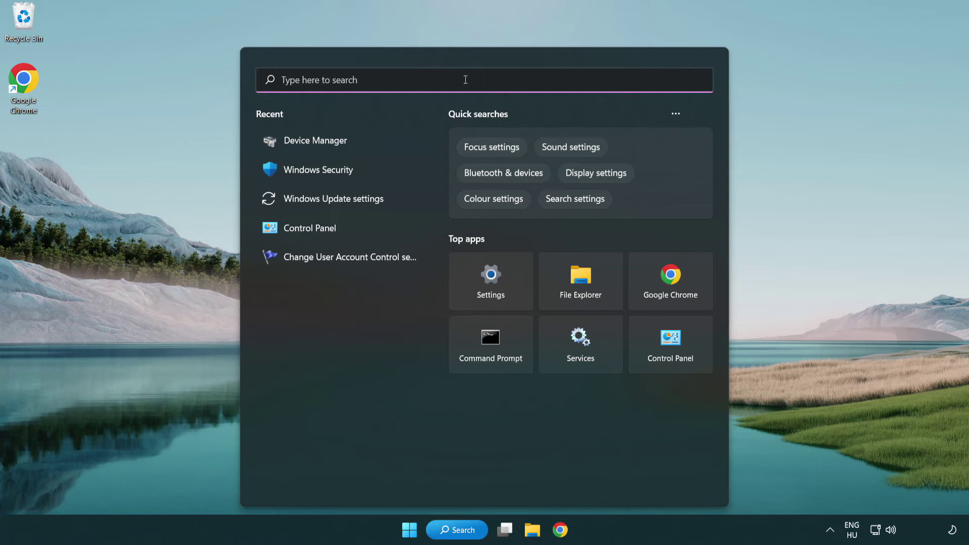
type("update")
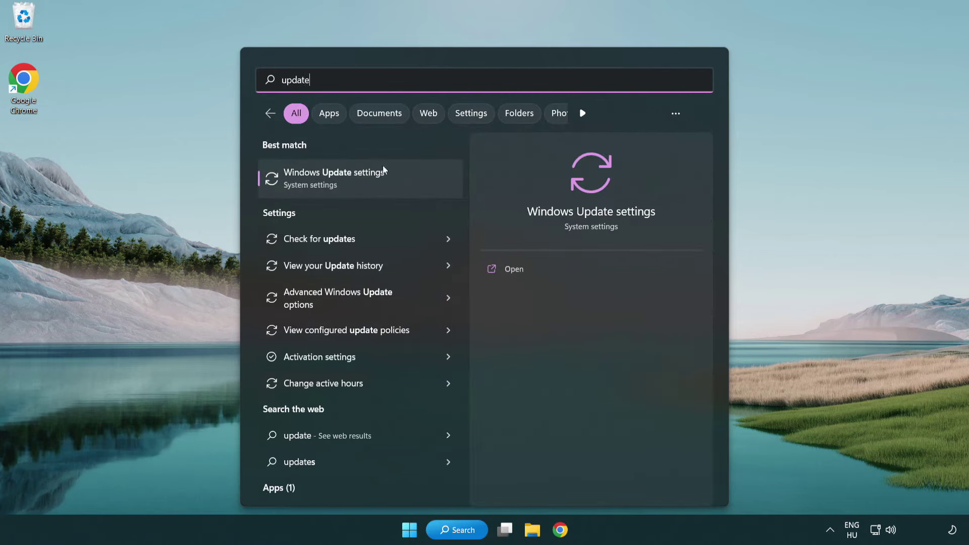
left_click(378, 186)
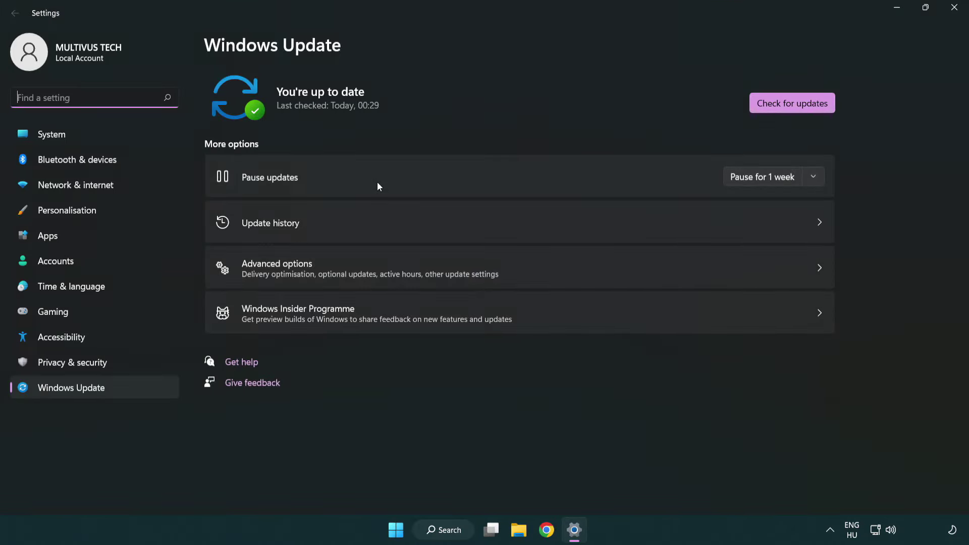
Run a fresh Windows Update check confirming the PC is current, then close Settings.
left_click(811, 111)
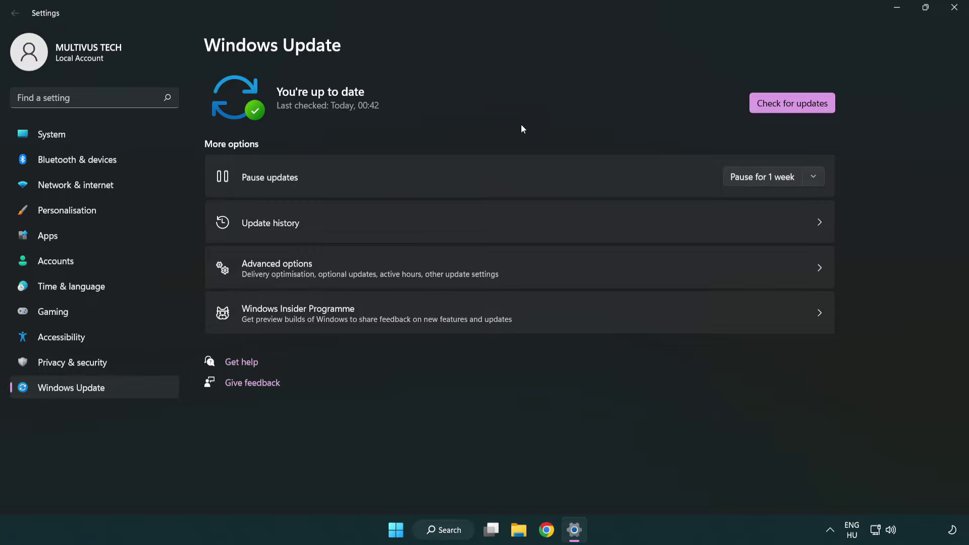
left_click(952, 9)
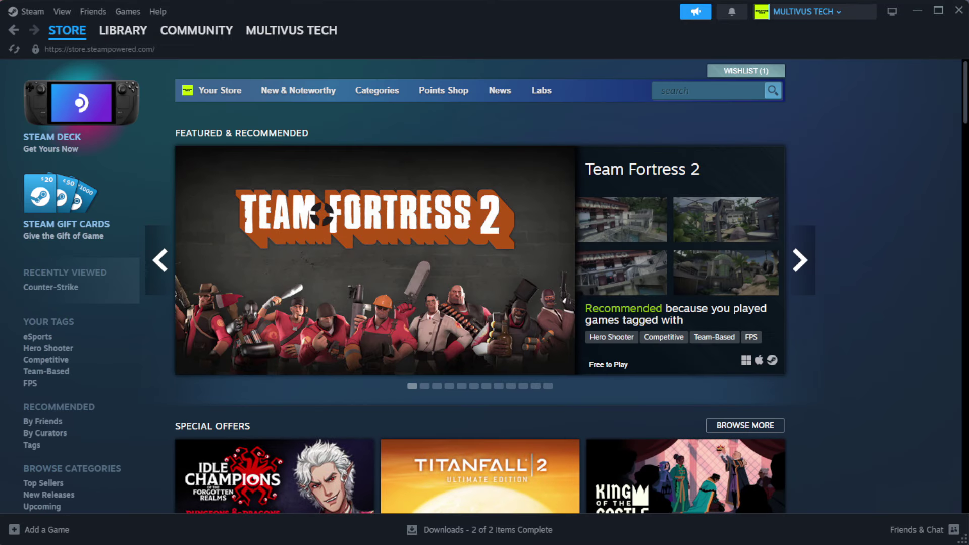
Open Properties for YOUR NOT WORKING GAME from the Steam Library home.
mouse_move(129, 37)
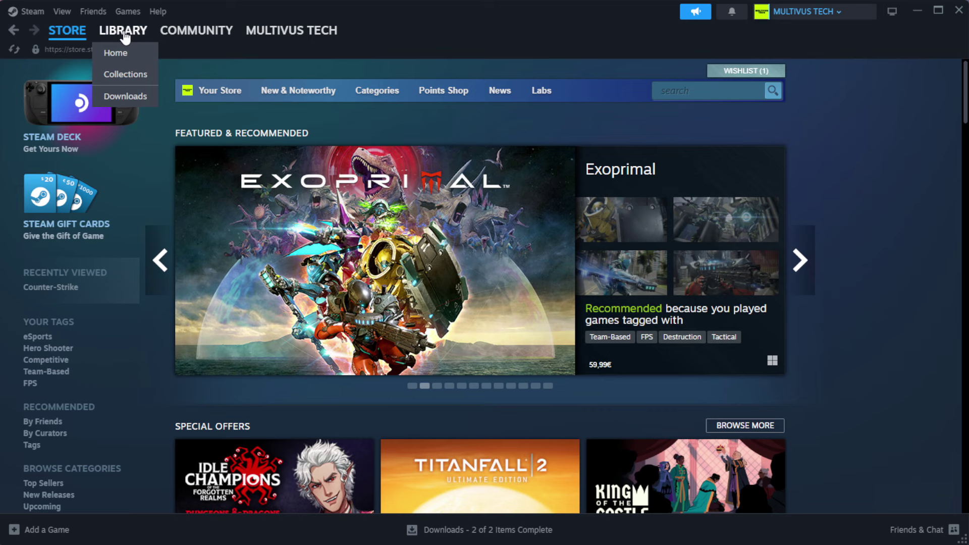
left_click(141, 53)
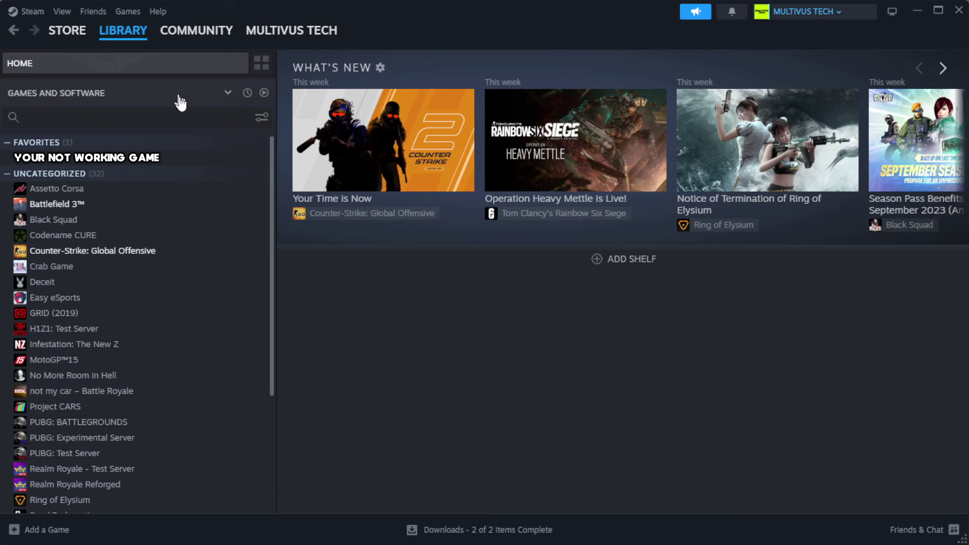
right_click(240, 165)
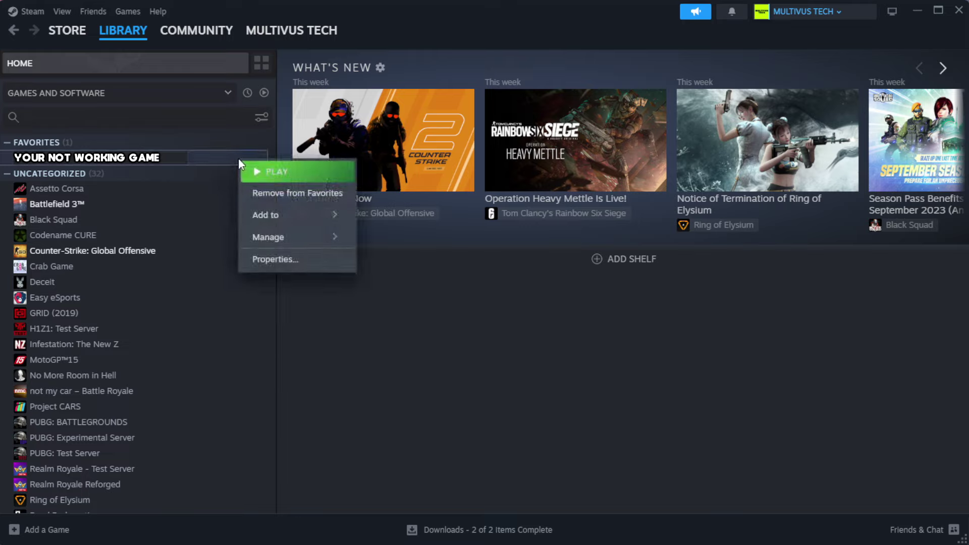
left_click(300, 267)
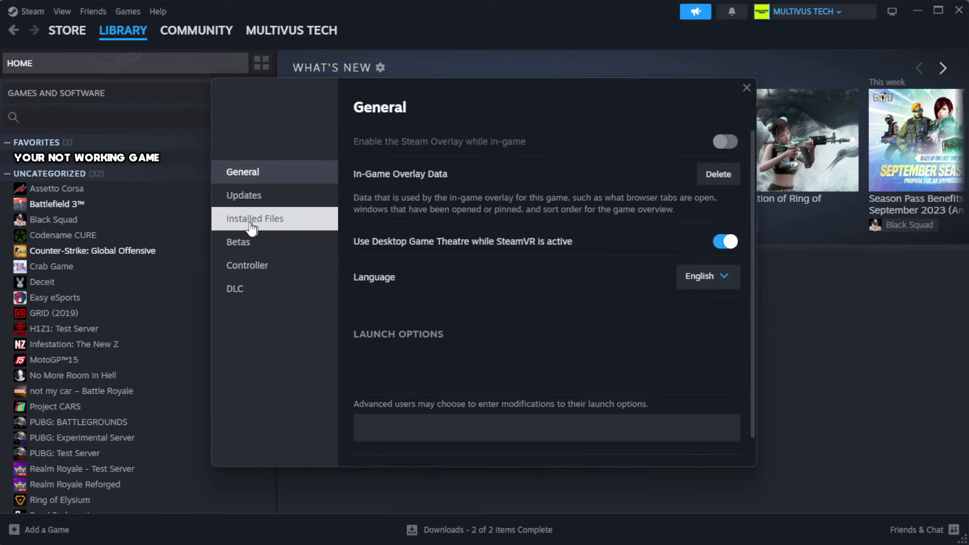
Verify the game's files, with all 1039 validated, and browse to its install folder.
left_click(318, 230)
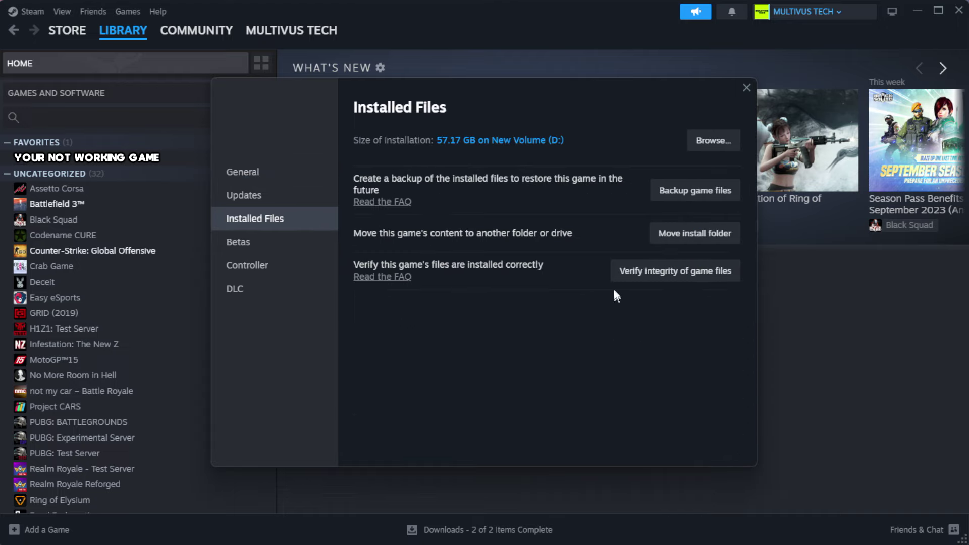
left_click(680, 277)
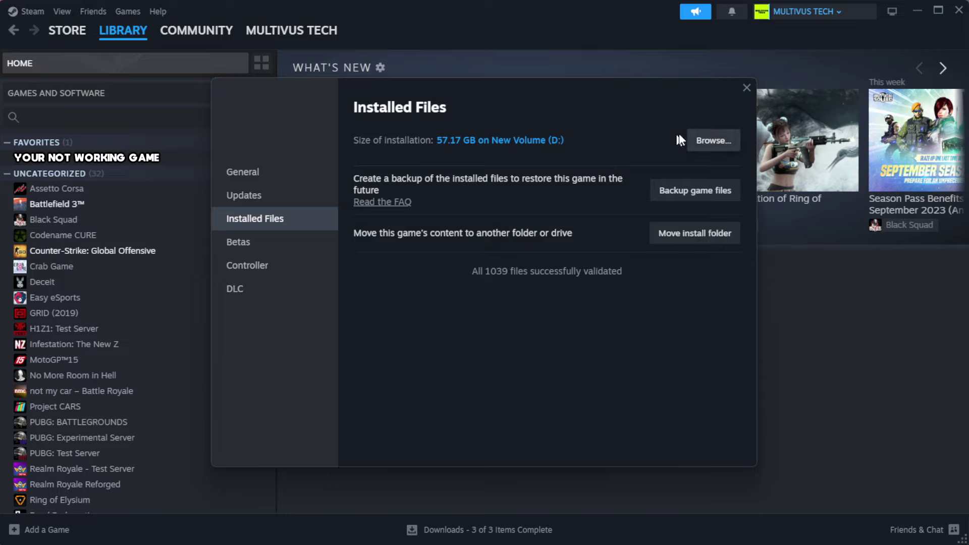
left_click(712, 141)
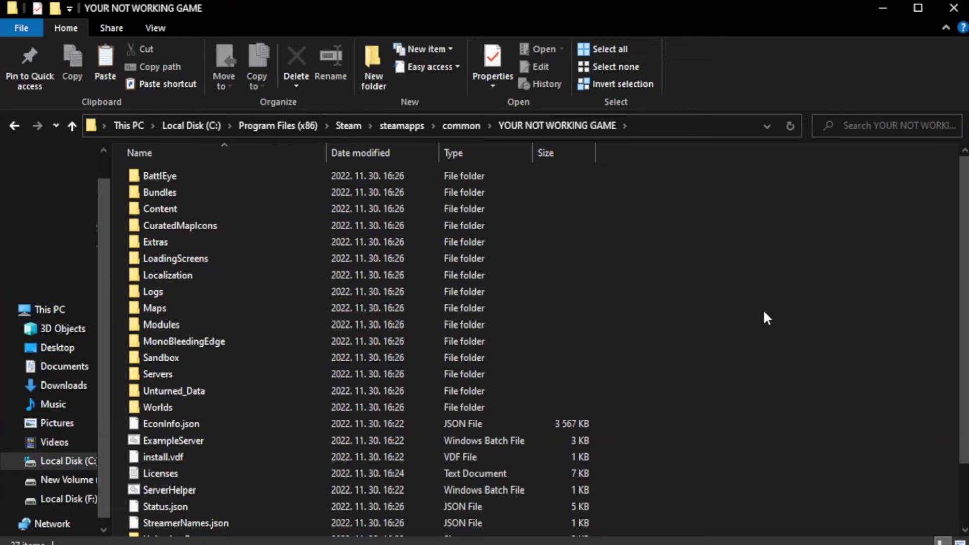
Open Properties for the YOUR NOT WORKING GAME shortcut in the game folder.
left_click_drag(965, 273, 967, 361)
left_click(338, 527)
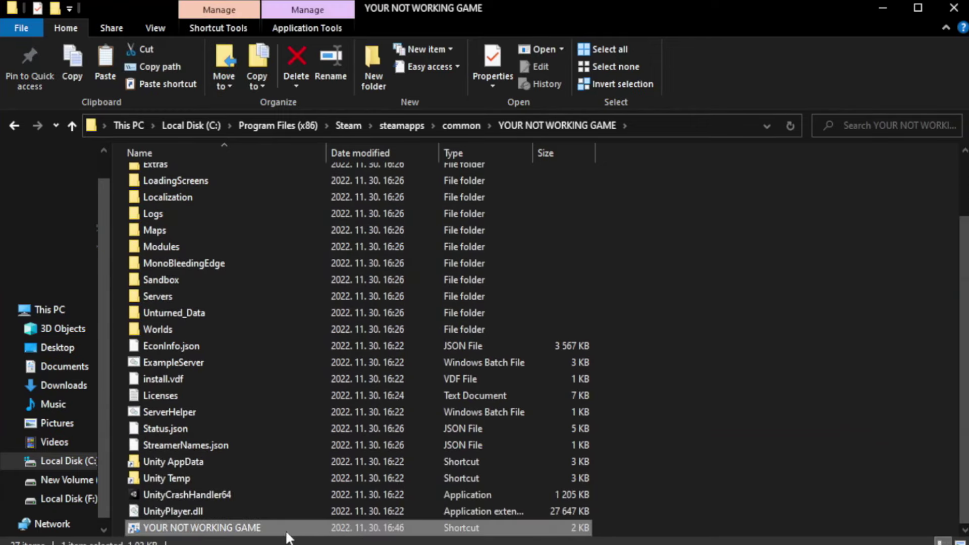
right_click(324, 528)
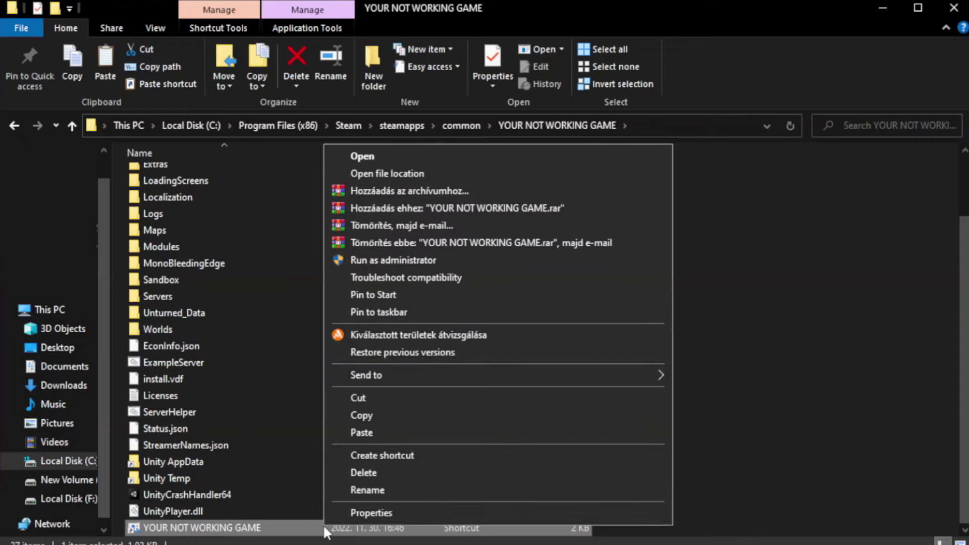
left_click(494, 513)
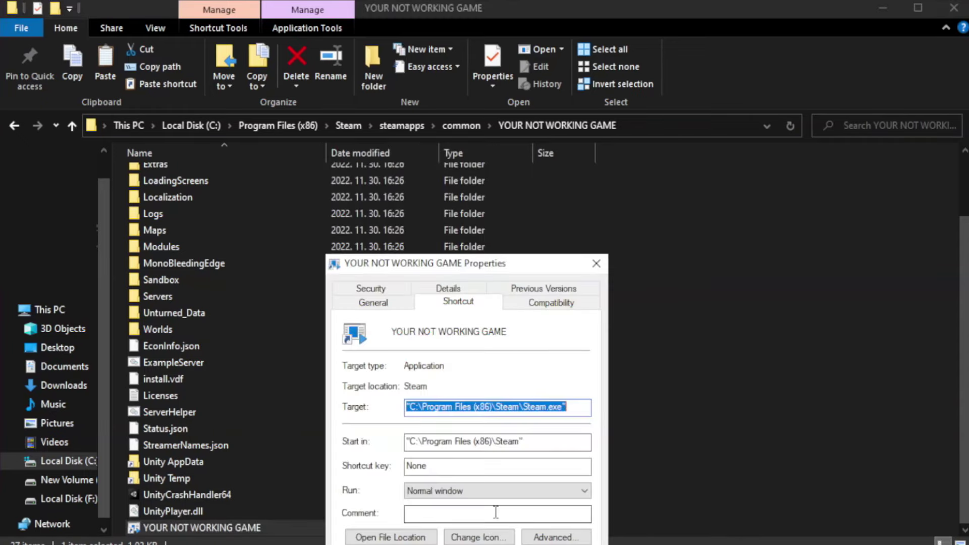
Apply Windows 8 compatibility, run-as-administrator and no fullscreen optimizations to the shortcut; close Explorer.
left_click_drag(484, 269, 487, 99)
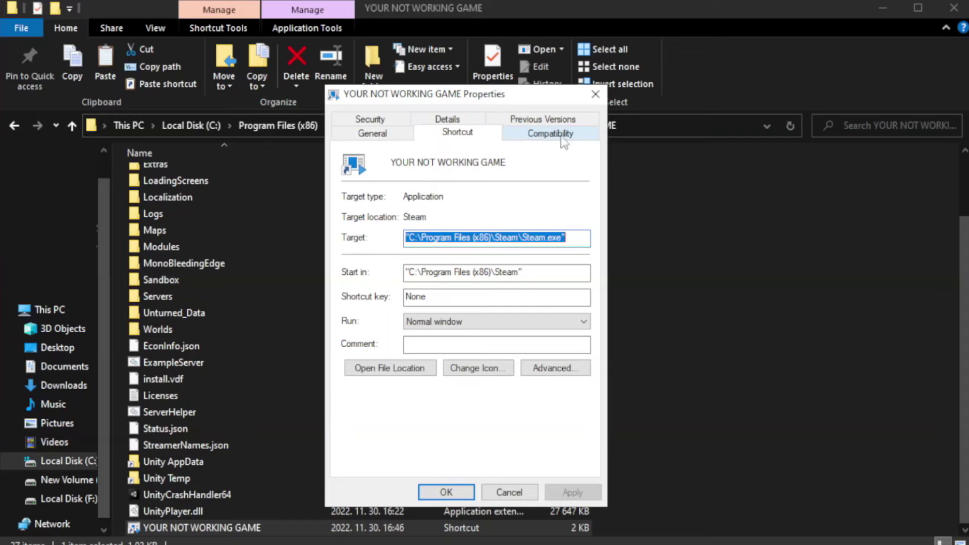
left_click(547, 139)
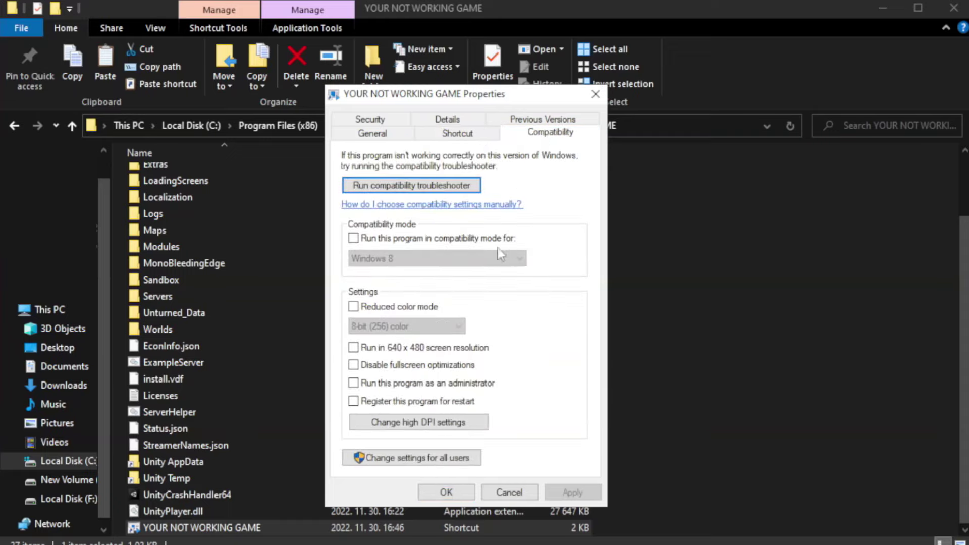
left_click(385, 243)
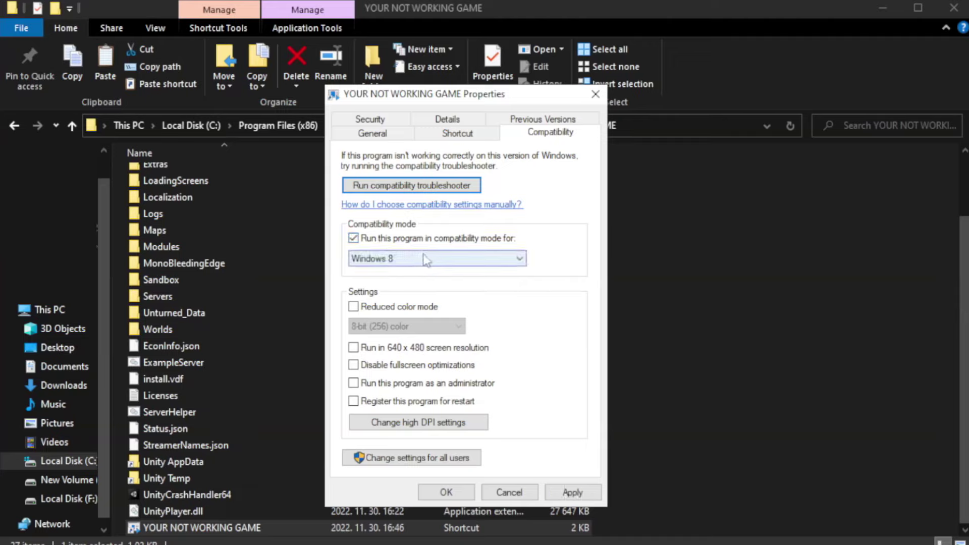
left_click(433, 259)
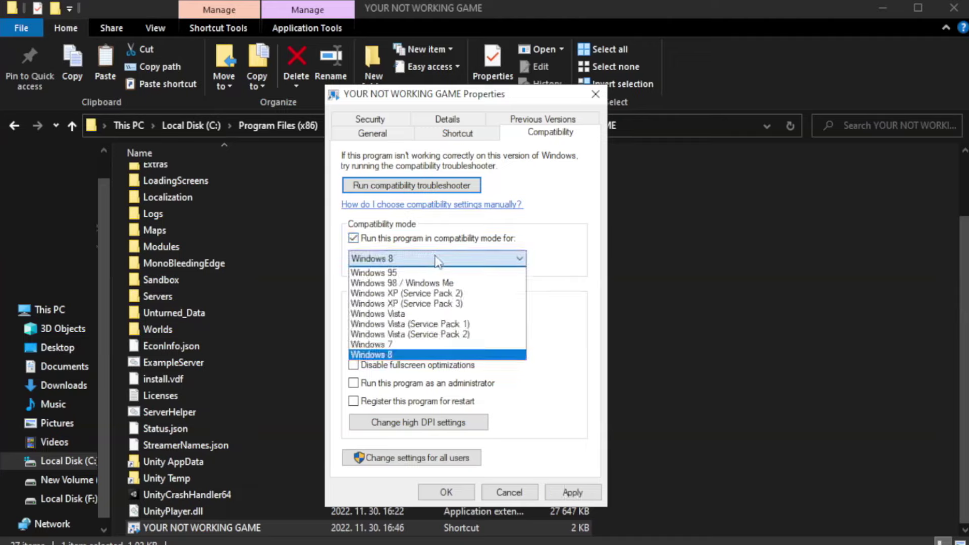
left_click(411, 355)
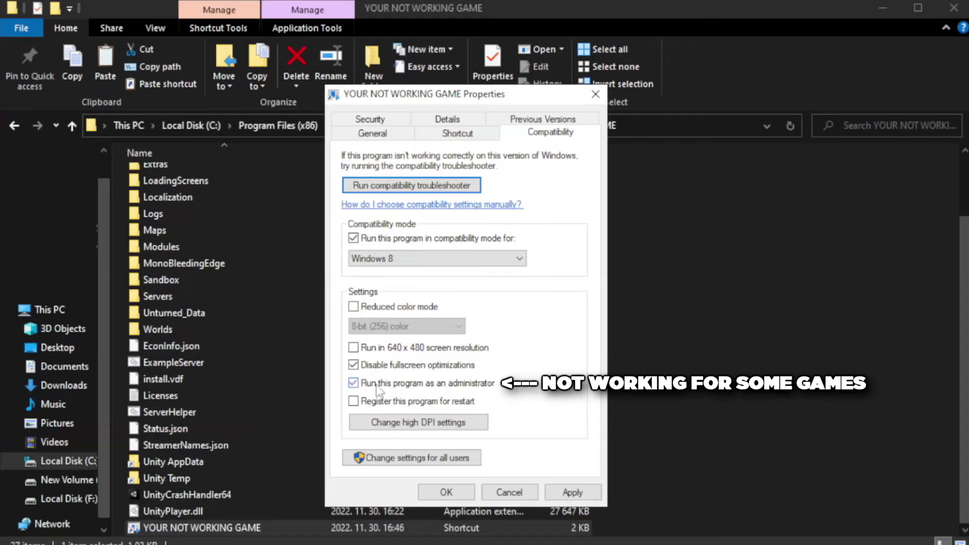
left_click(573, 494)
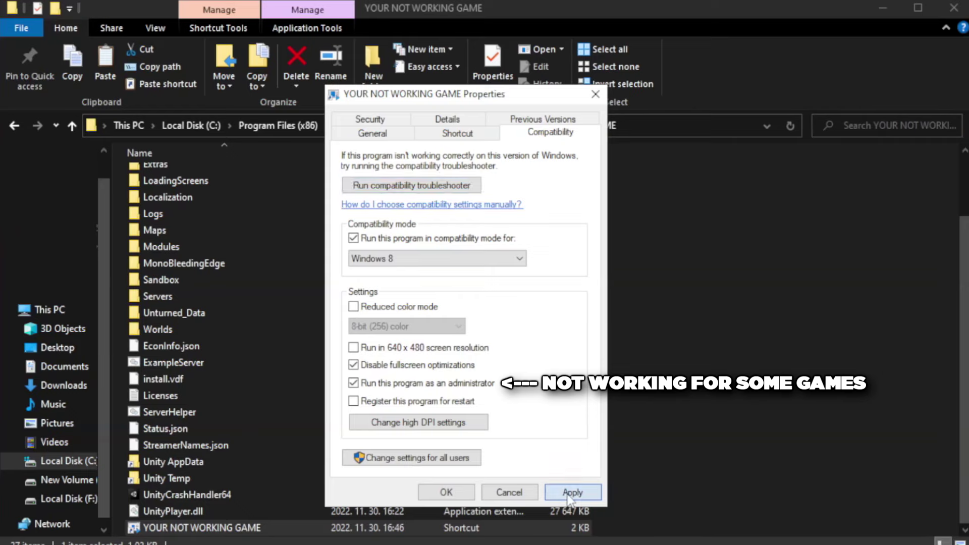
left_click(445, 495)
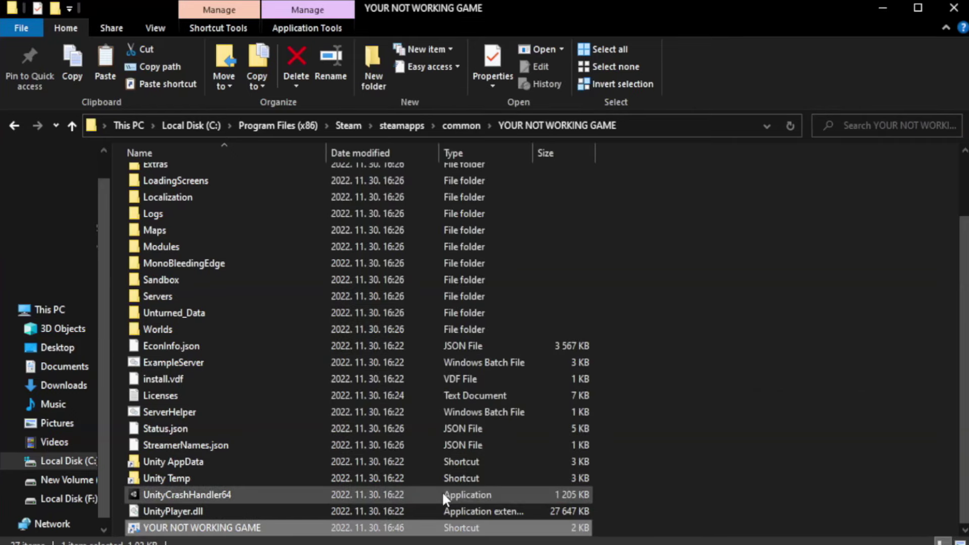
left_click(953, 9)
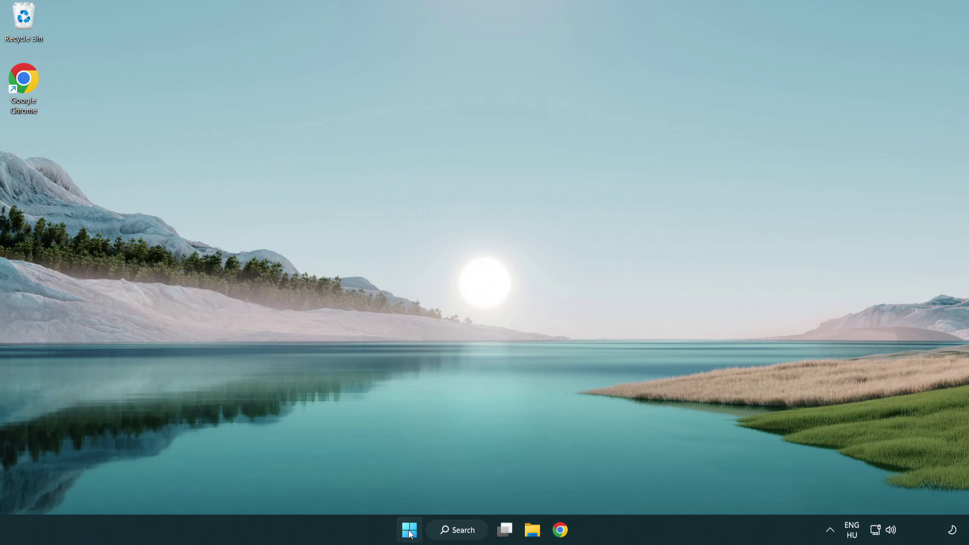
Launch Task Manager from the Start button's quick link menu.
right_click(410, 533)
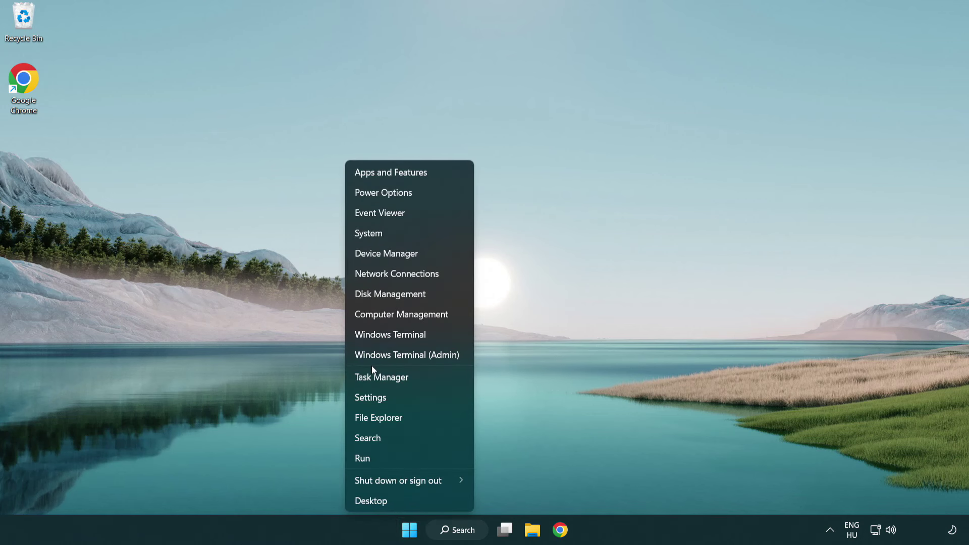
left_click(428, 383)
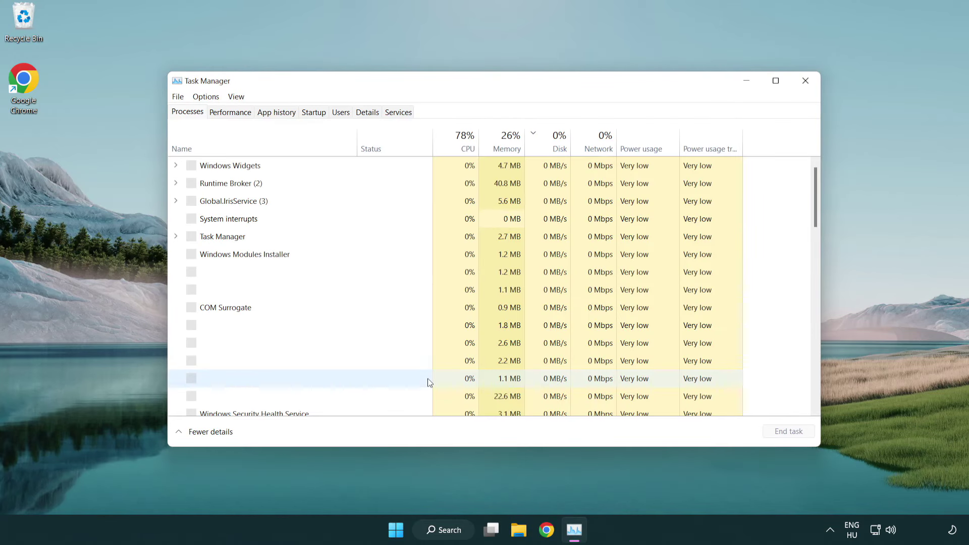
Disable Terminal, Phone Link, Cortana and Windows Security notifications as startup apps, then close Task Manager.
left_click(314, 112)
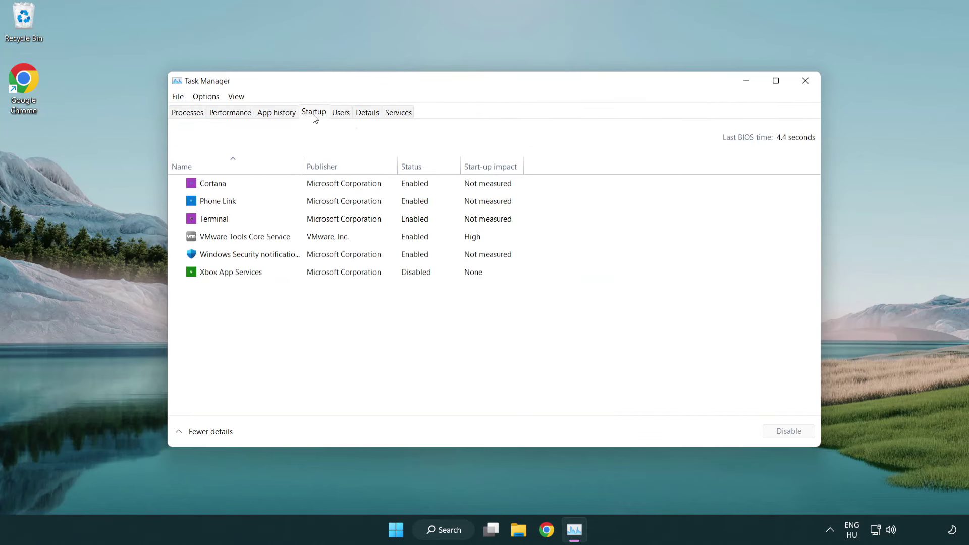
left_click(317, 219)
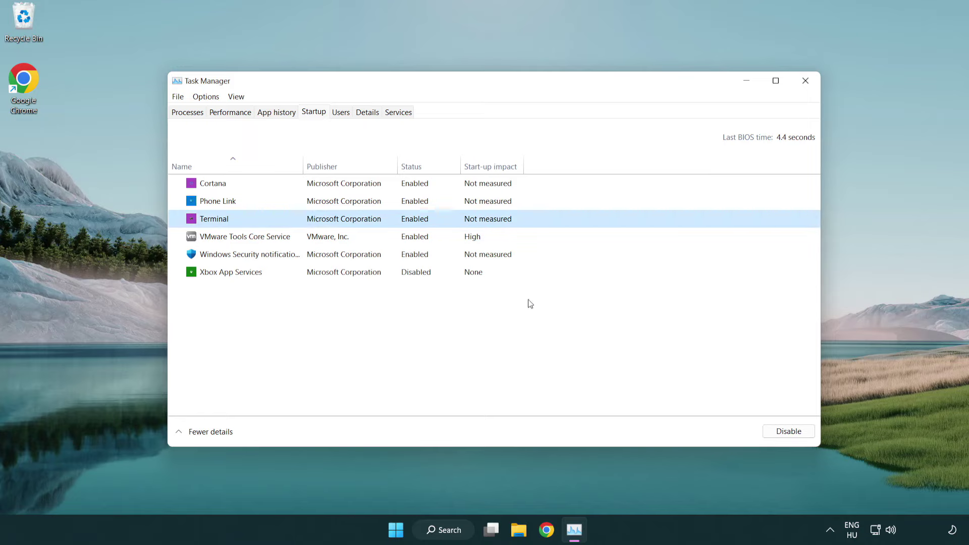
left_click(785, 431)
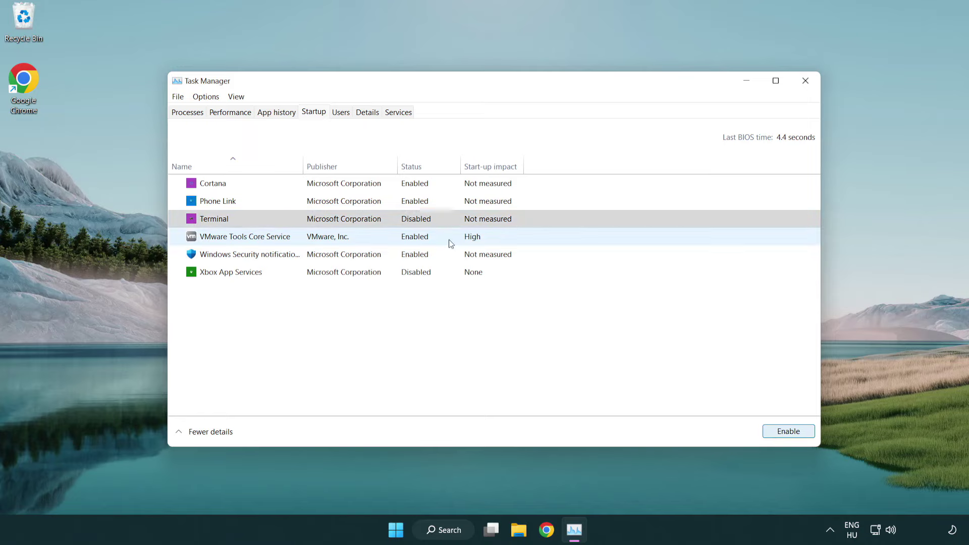
left_click(404, 204)
left_click(788, 433)
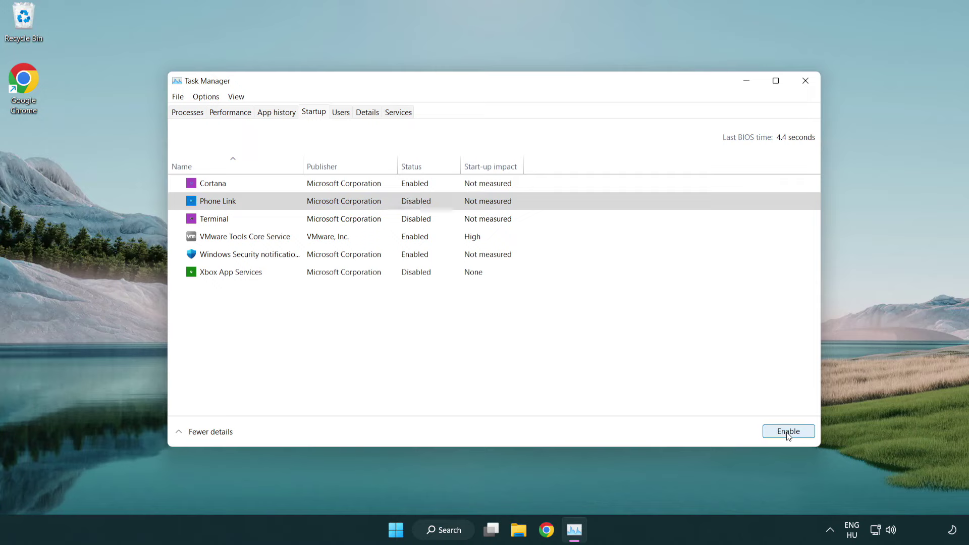
left_click(346, 189)
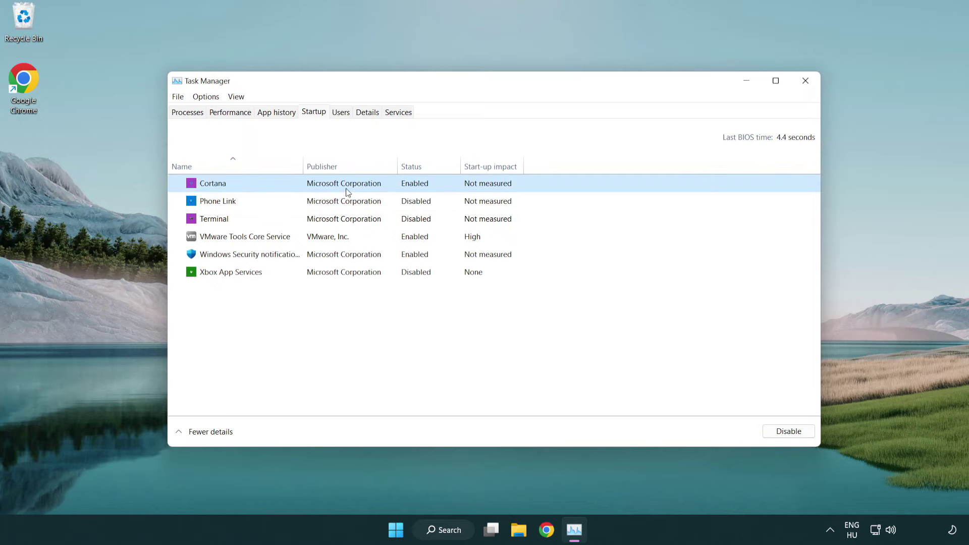
left_click(786, 432)
left_click(459, 258)
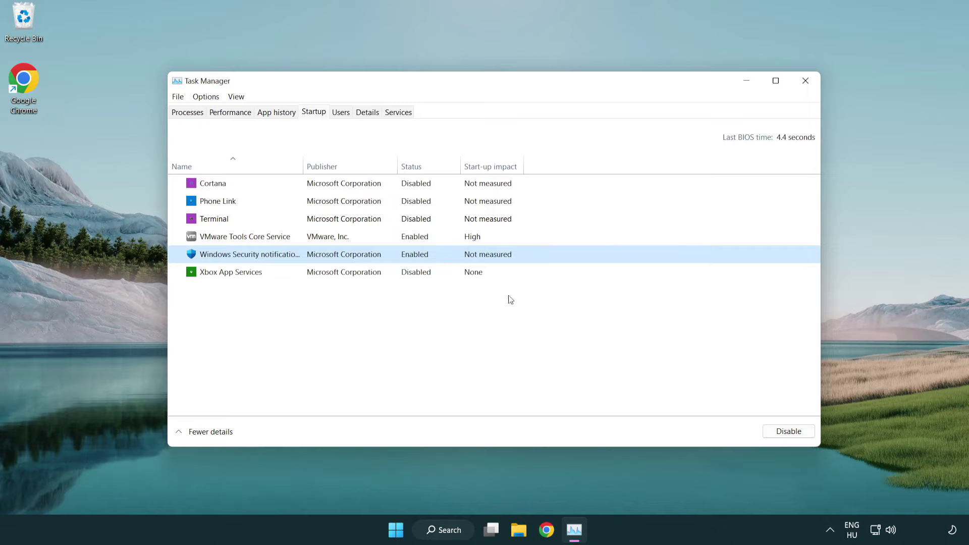
left_click(784, 433)
left_click(770, 431)
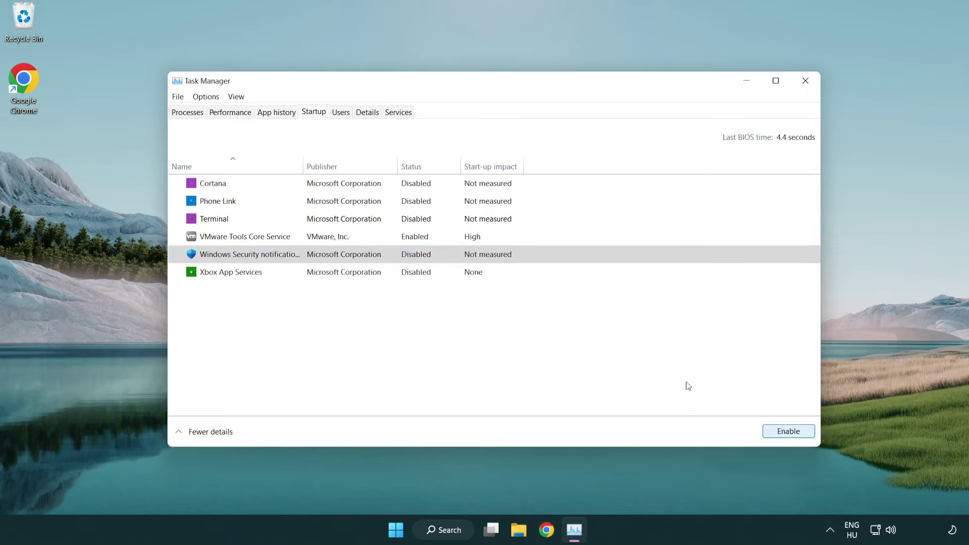
left_click(807, 86)
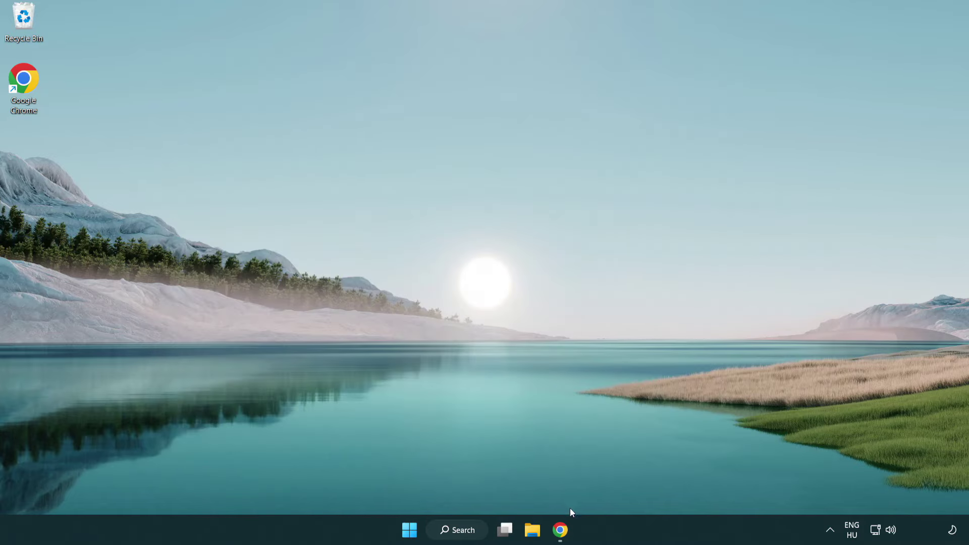
Download dxwebsetup.exe from Microsoft's DirectX End-User Runtime page in Chrome and run it.
left_click(560, 529)
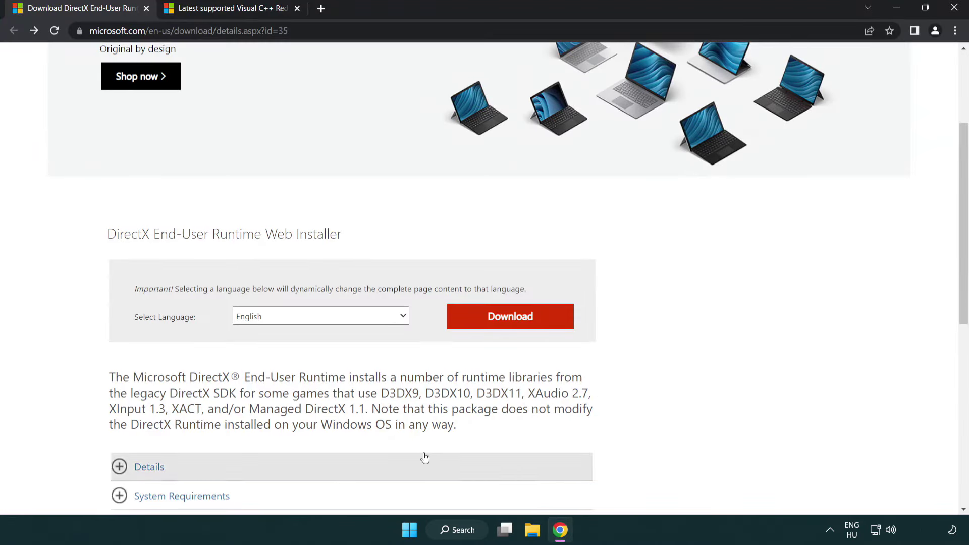
scroll(431, 462, "up", 3)
left_click(90, 30)
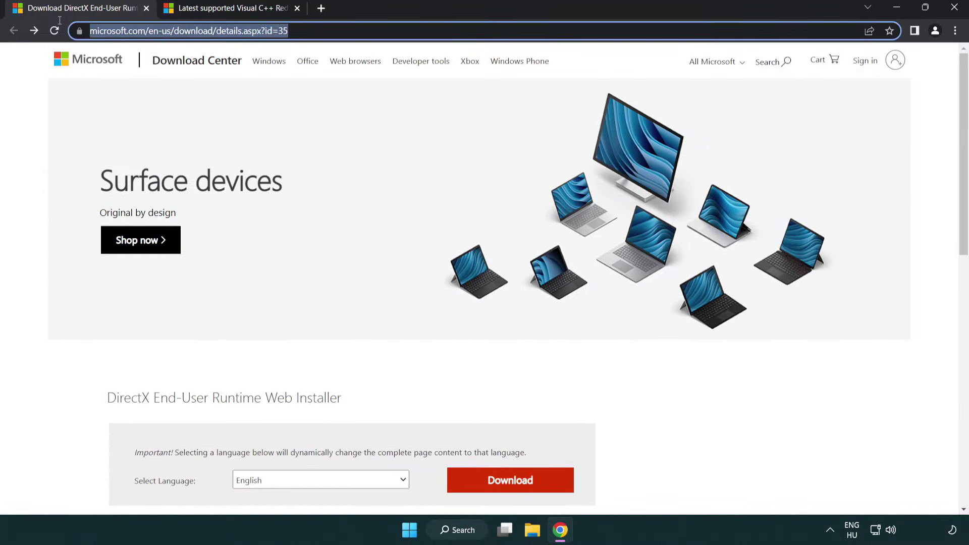
left_click(904, 217)
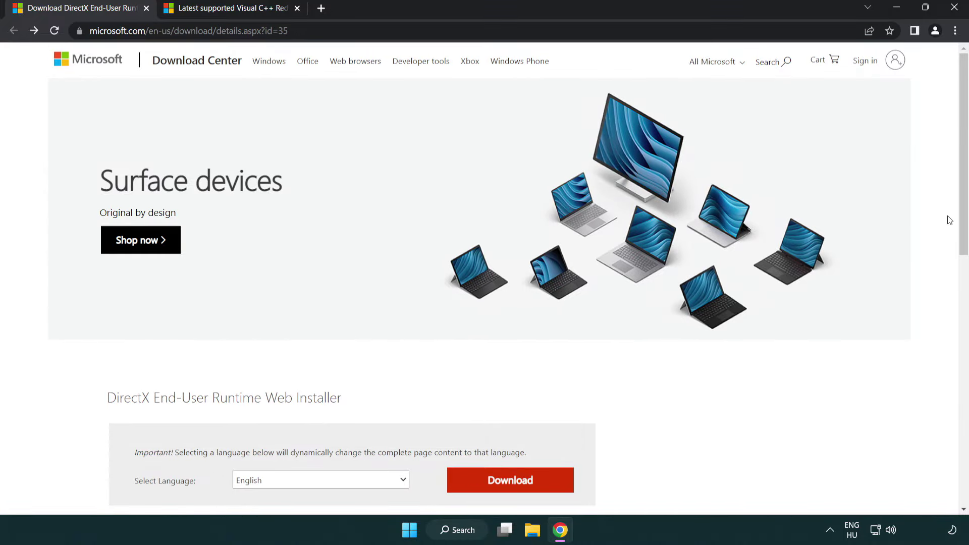
scroll(814, 326, "down", 3)
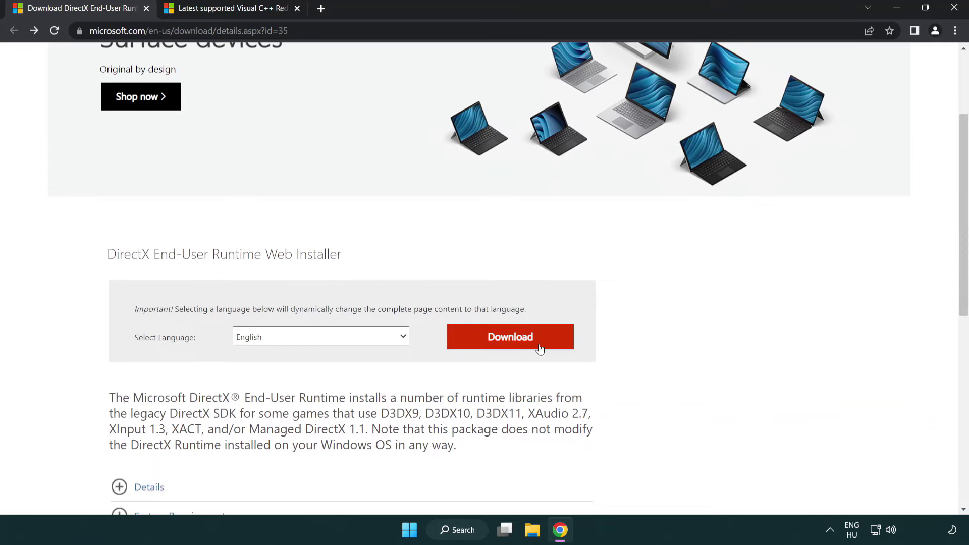
left_click(514, 346)
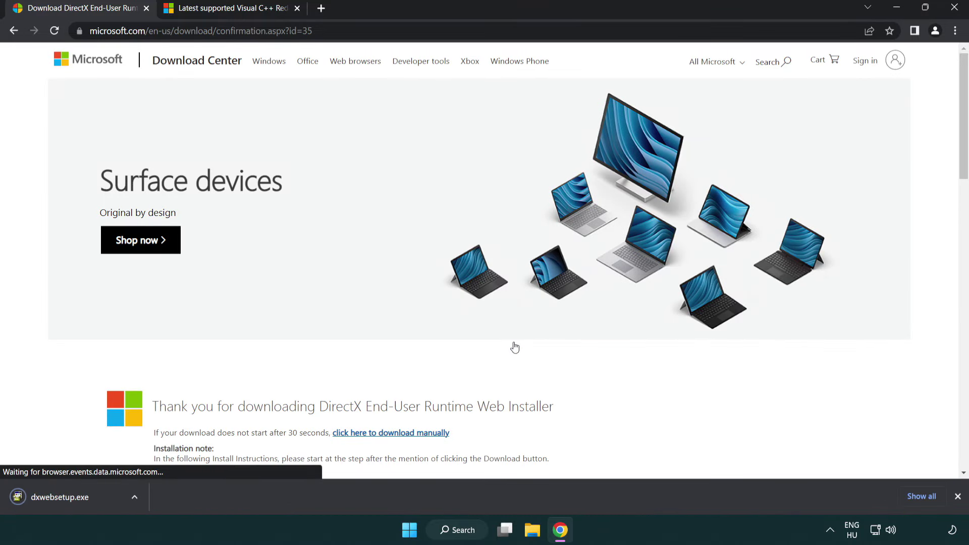
left_click(62, 498)
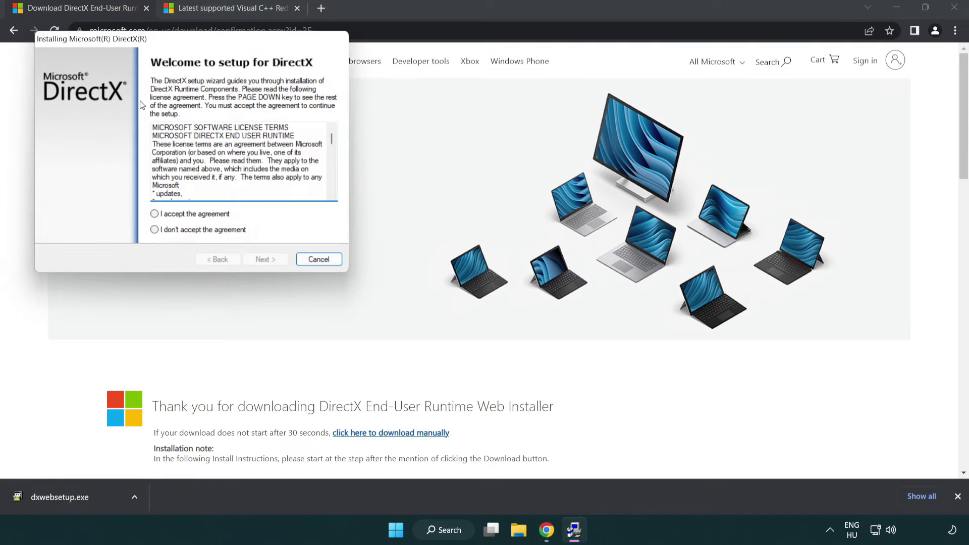
Accept the DirectX licence, decline the Bing Bar, and finish setup, which reports a newer DirectX installed.
left_click_drag(146, 43, 425, 149)
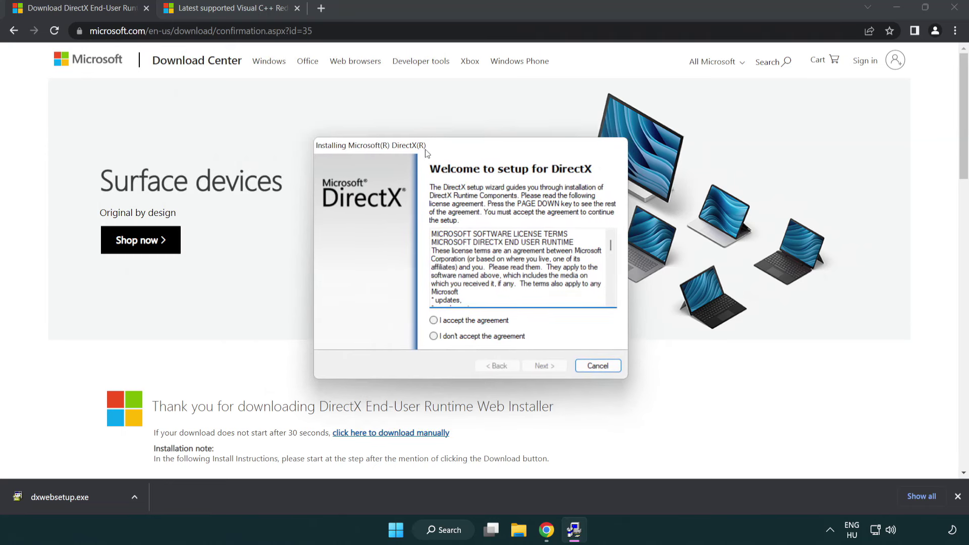
left_click_drag(611, 247, 605, 308)
left_click(435, 321)
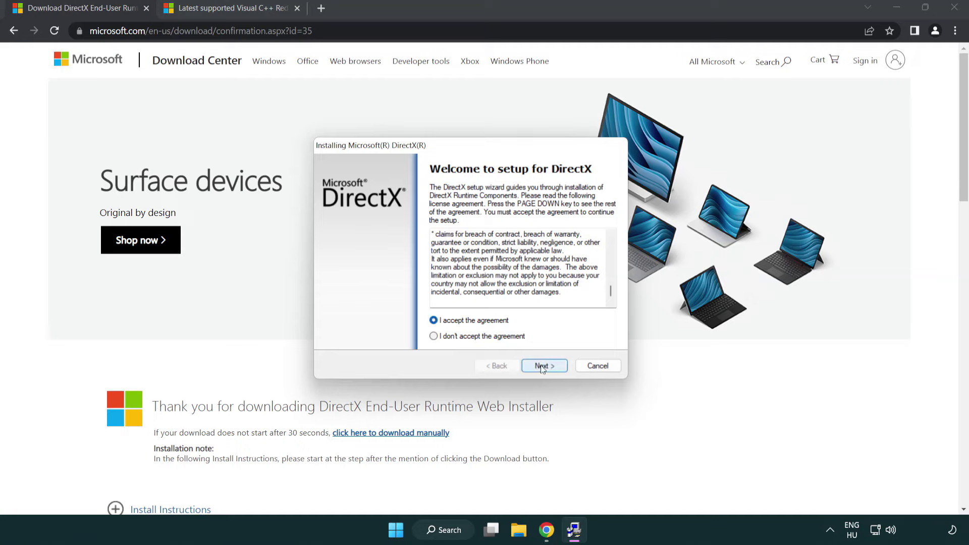
left_click(545, 366)
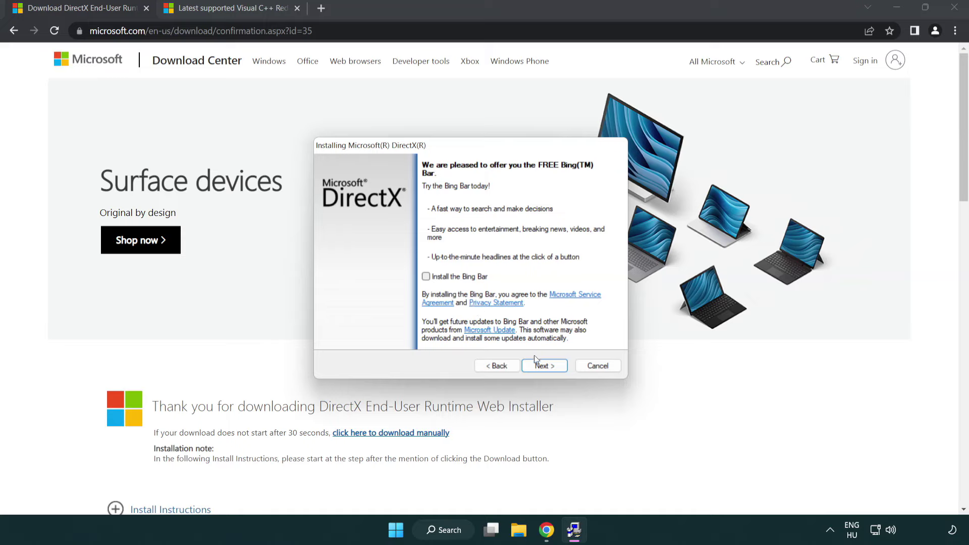
left_click(549, 367)
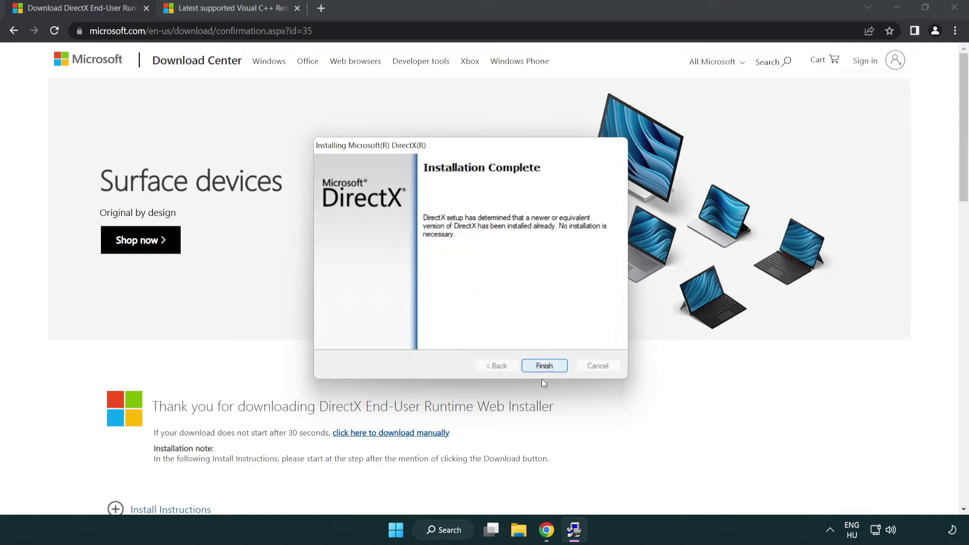
left_click(545, 364)
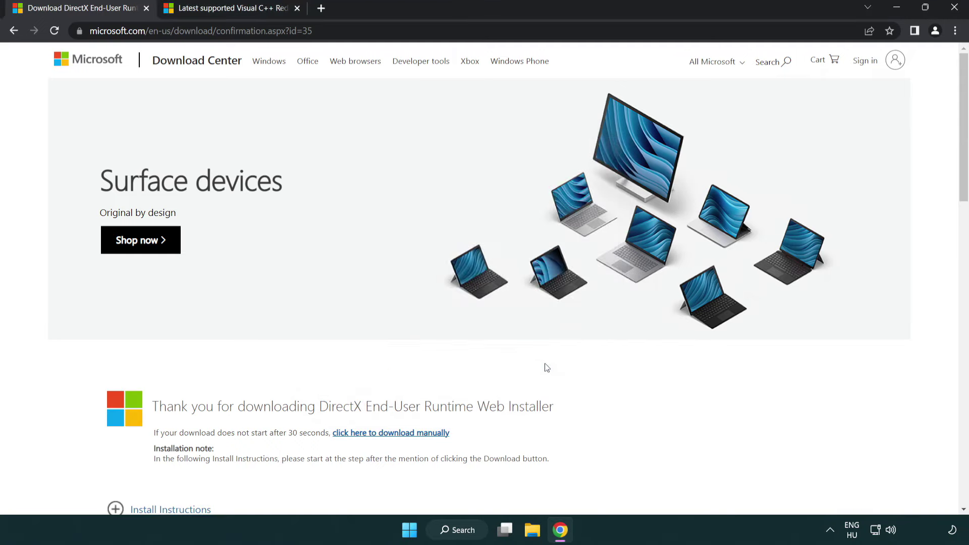
Close the DirectX tab, download the x86 and x64 VC_redist installers, and open the ARM64 installer.
left_click(146, 8)
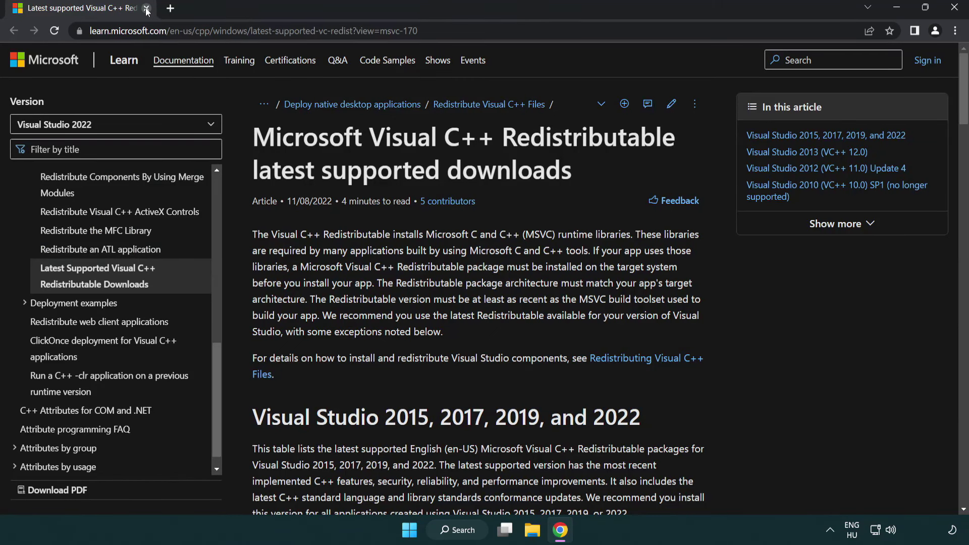
left_click(450, 31)
left_click(450, 31)
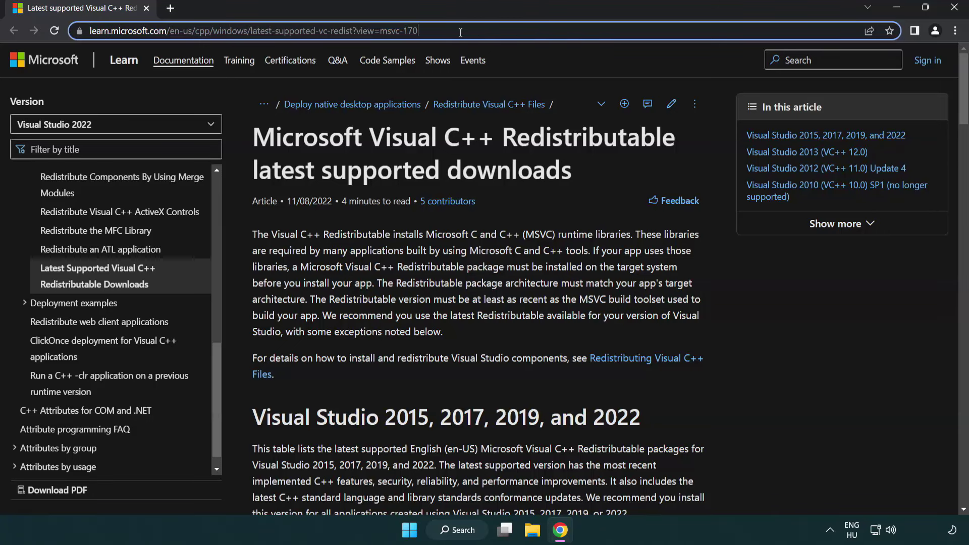
left_click(499, 166)
scroll(499, 166, "down", 6)
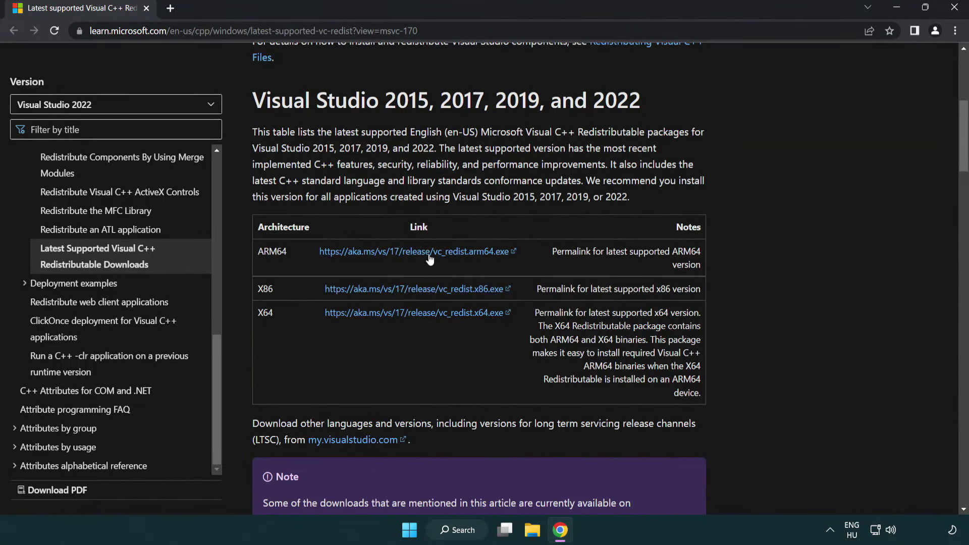
left_click(402, 291)
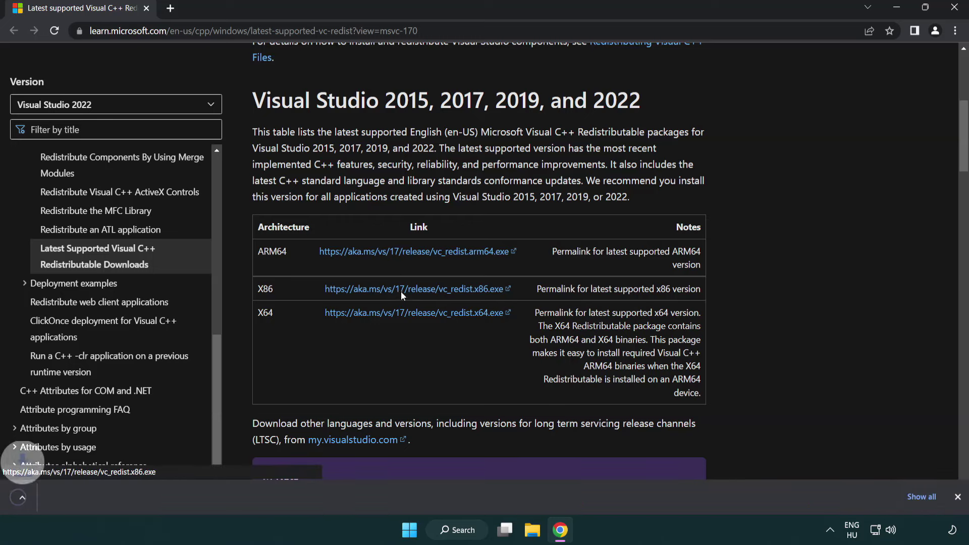
left_click(404, 314)
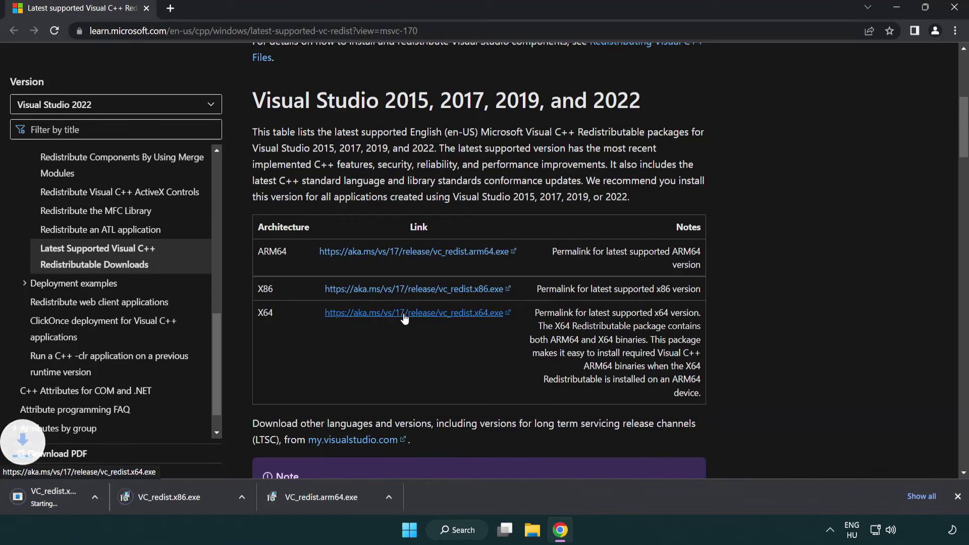
left_click(370, 505)
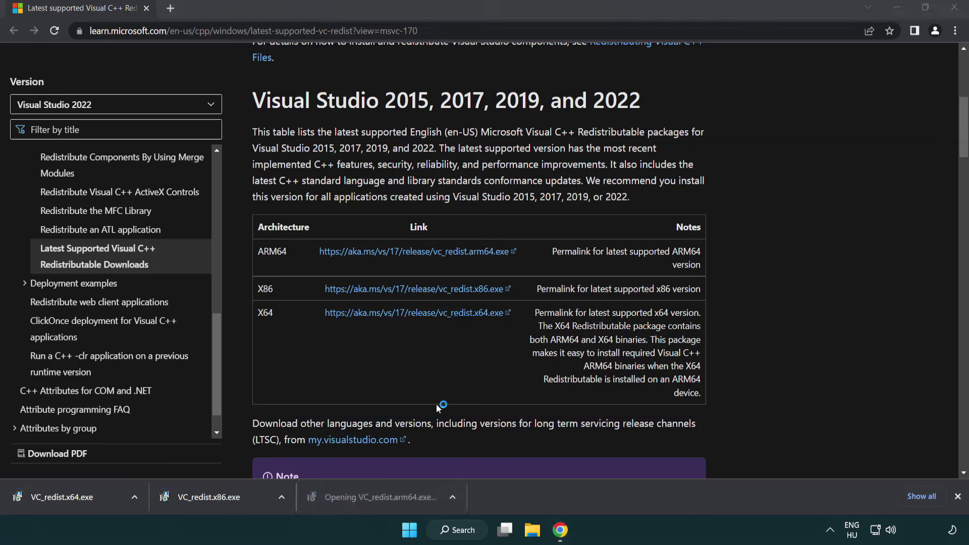
left_click_drag(621, 247, 626, 299)
Agree to the ARM64 Visual C++ licence and try installing it, dismissing the unsupported failure.
left_click(344, 315)
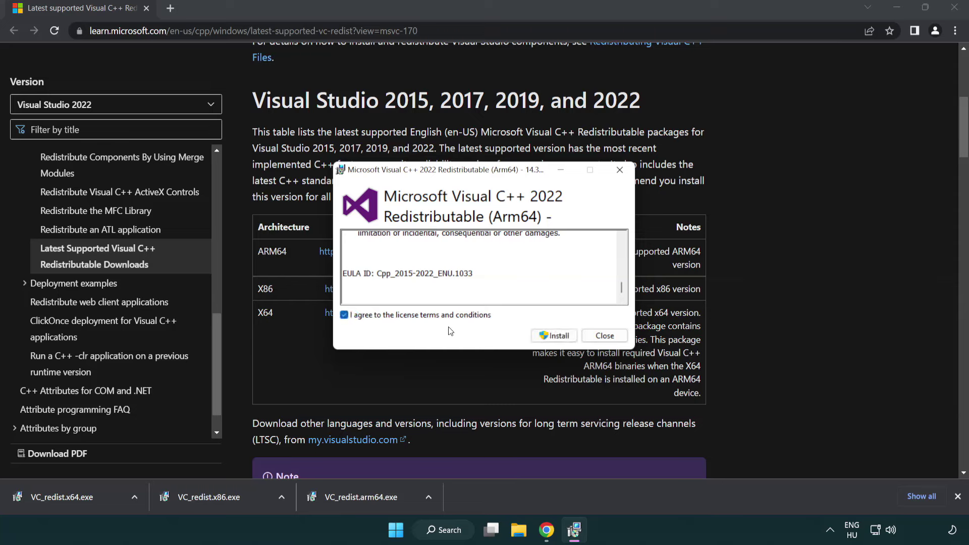
left_click(539, 335)
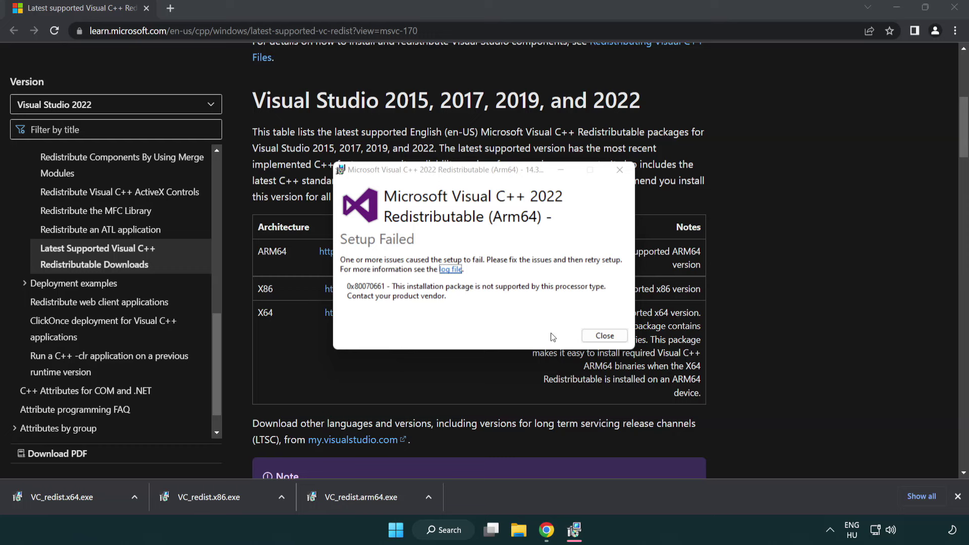
left_click(605, 336)
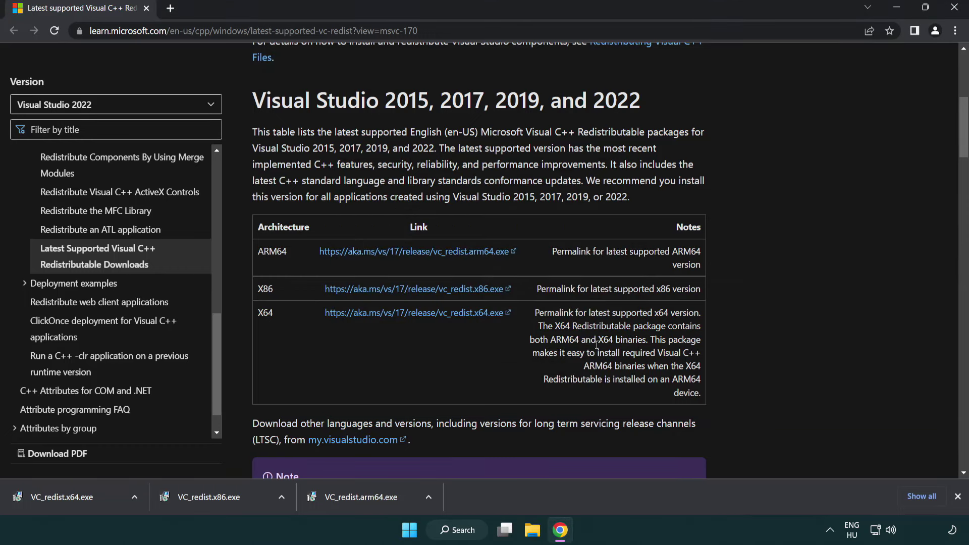
Install the x86 and x64 Visual C++ 2015-2022 redistributables, then close Chrome.
left_click(217, 503)
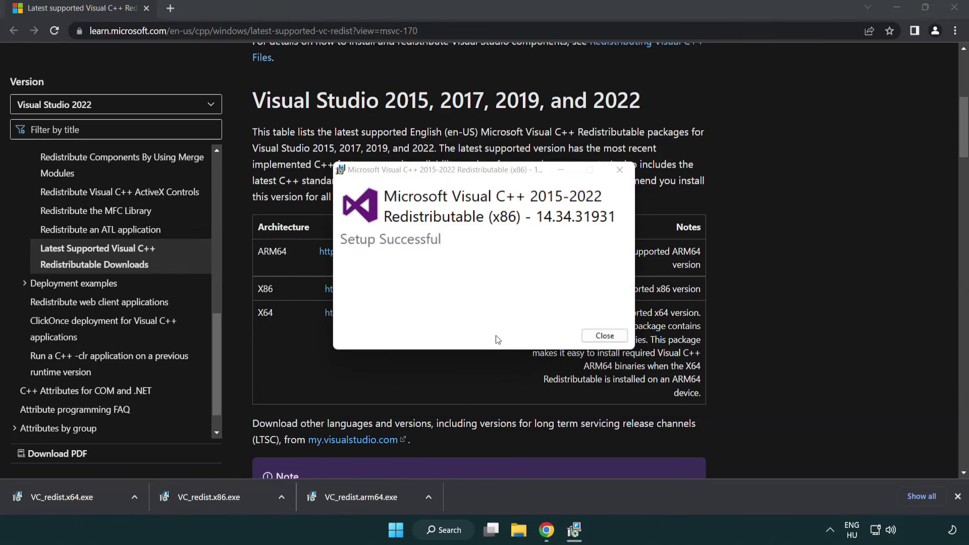
left_click(605, 336)
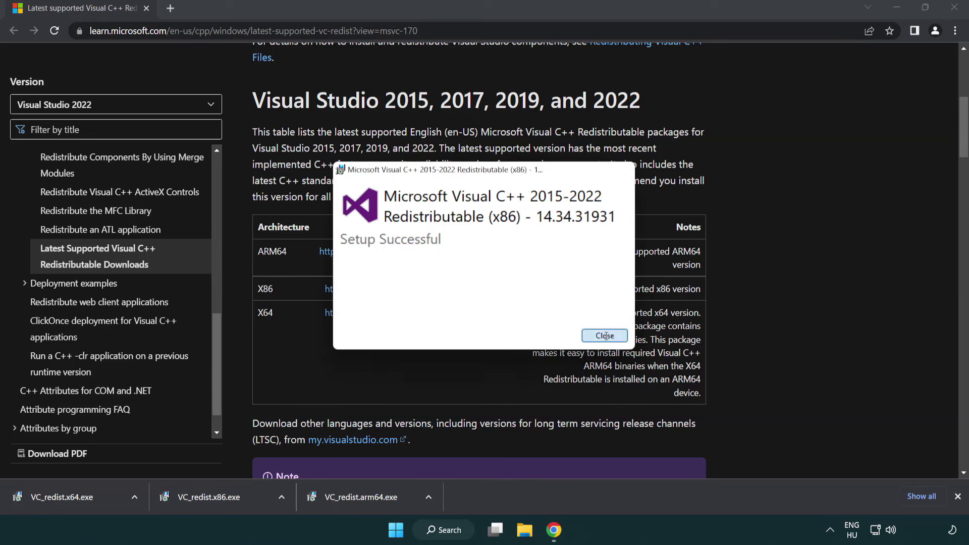
left_click(72, 496)
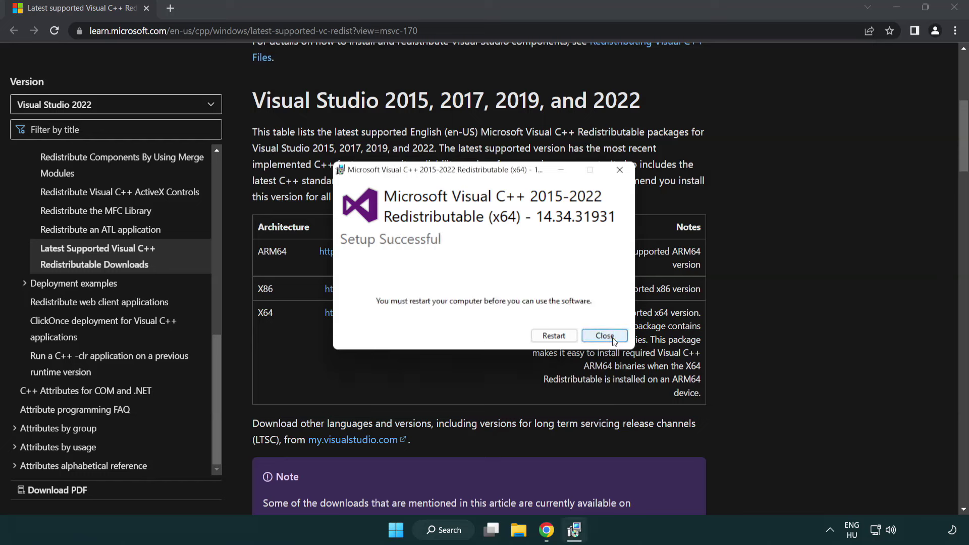
left_click(604, 336)
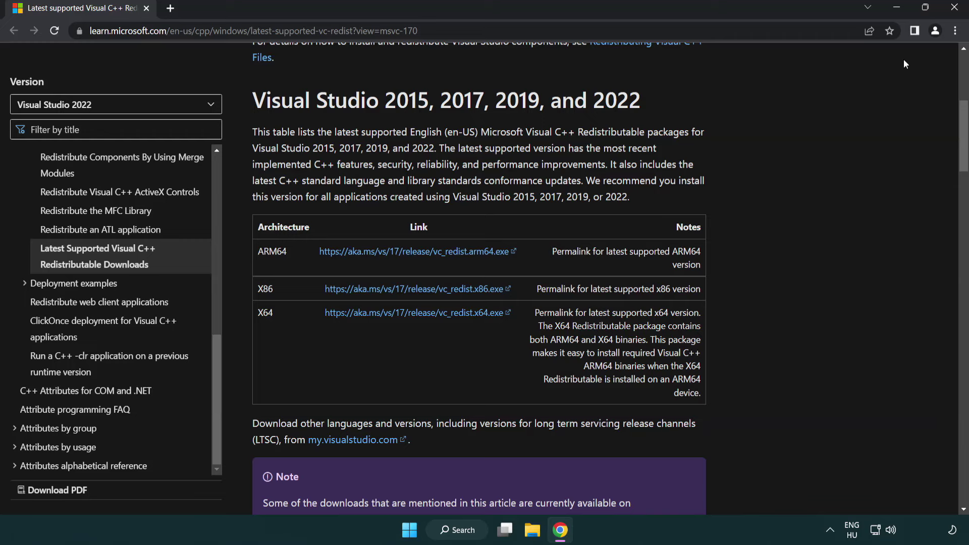
left_click(955, 9)
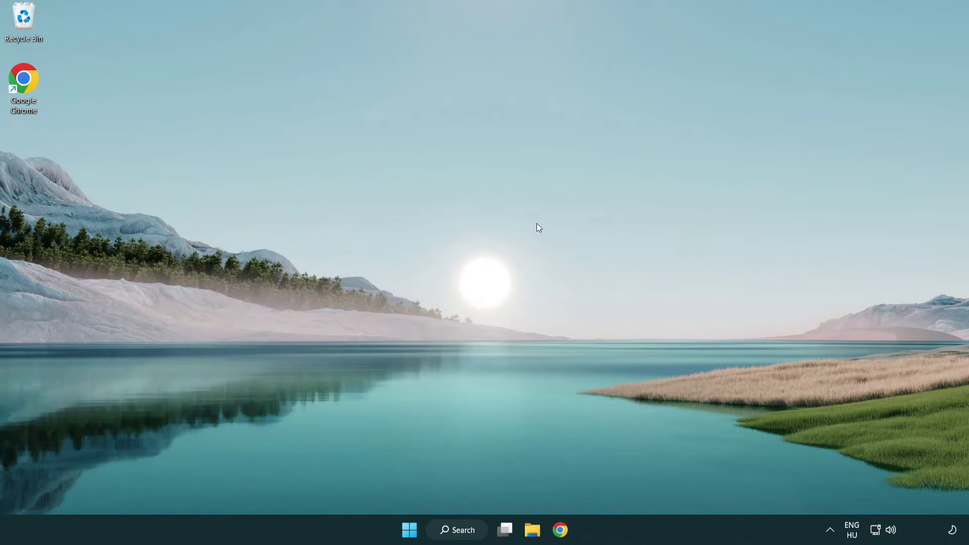
Search for 'cmd' and launch Command Prompt as administrator.
left_click(452, 530)
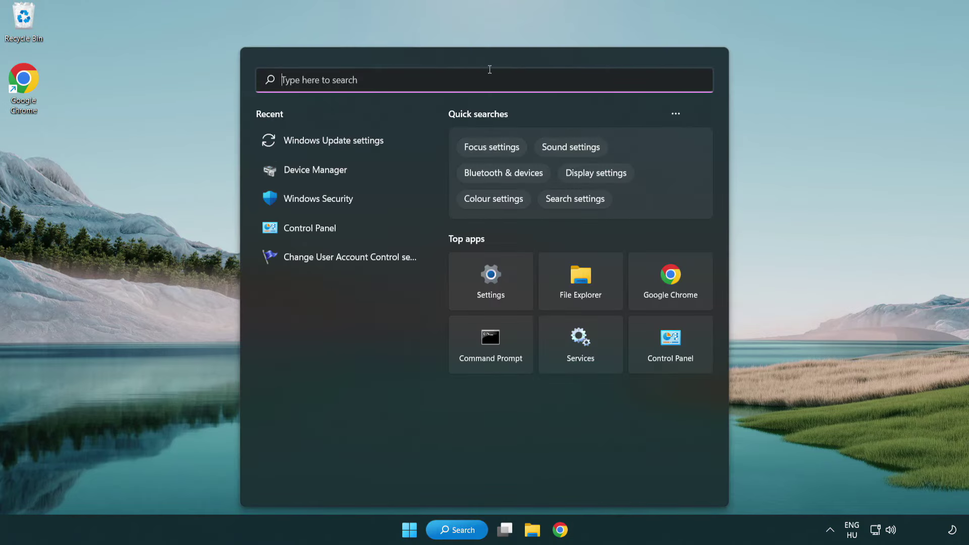
type("cmd")
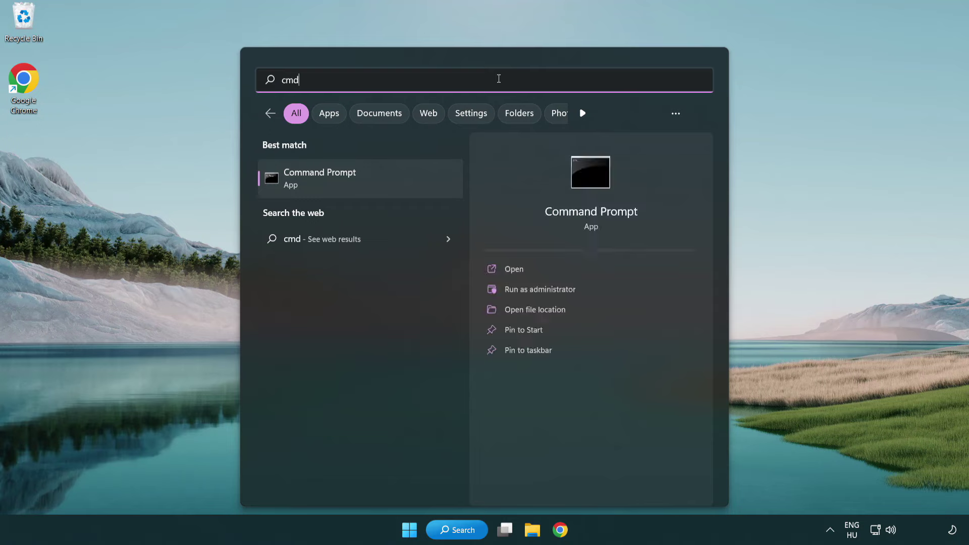
right_click(372, 182)
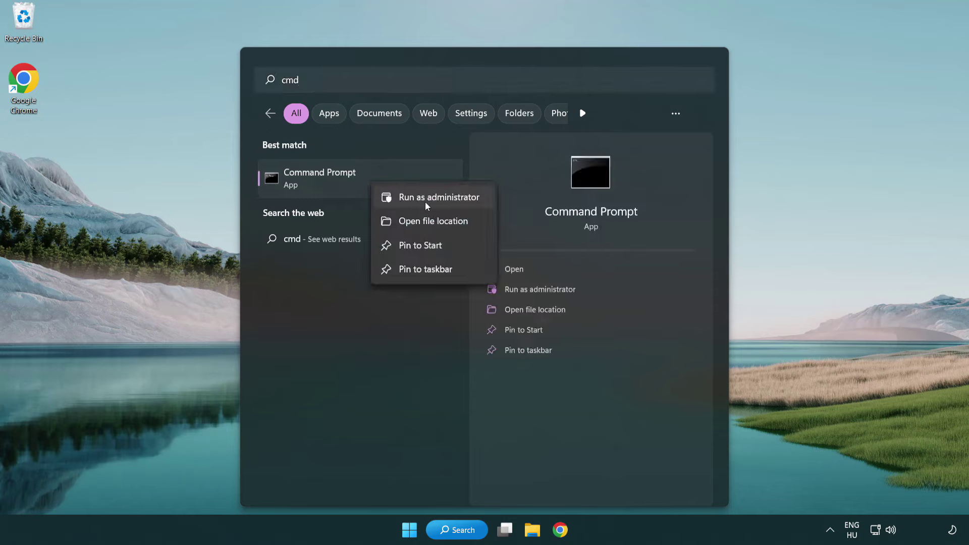
left_click(438, 197)
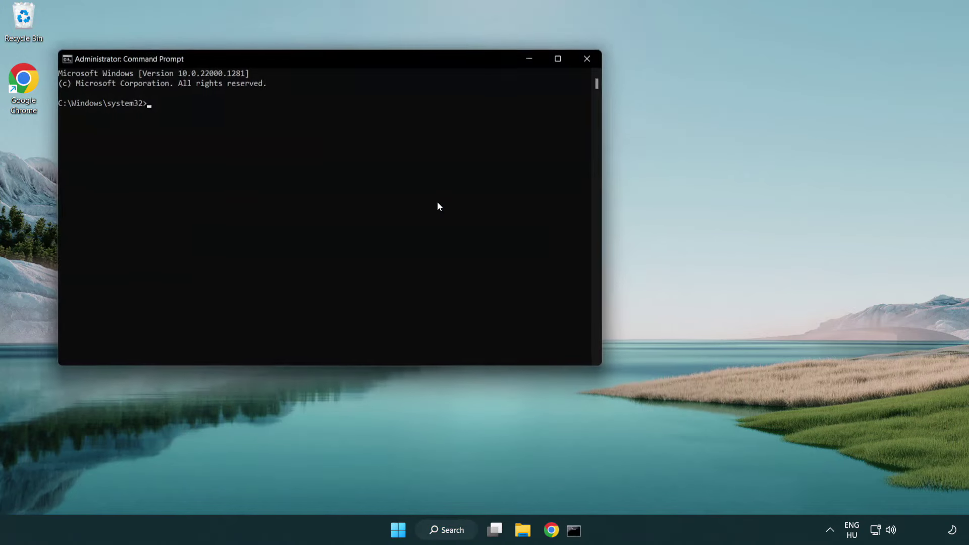
Run 'sfc /scannow', confirm no integrity violations were found, and close Command Prompt.
left_click_drag(348, 57, 488, 102)
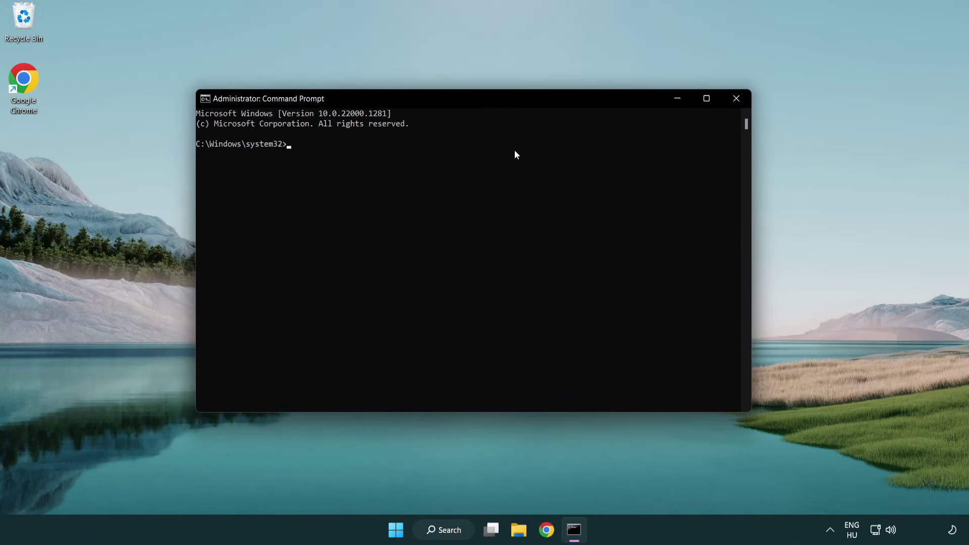
type("sfc /s")
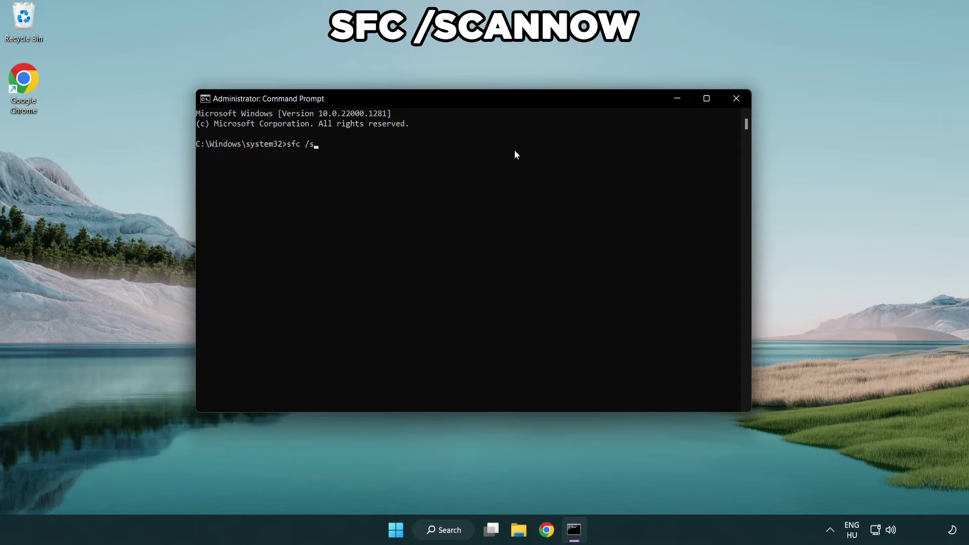
type("cannow")
key("Return")
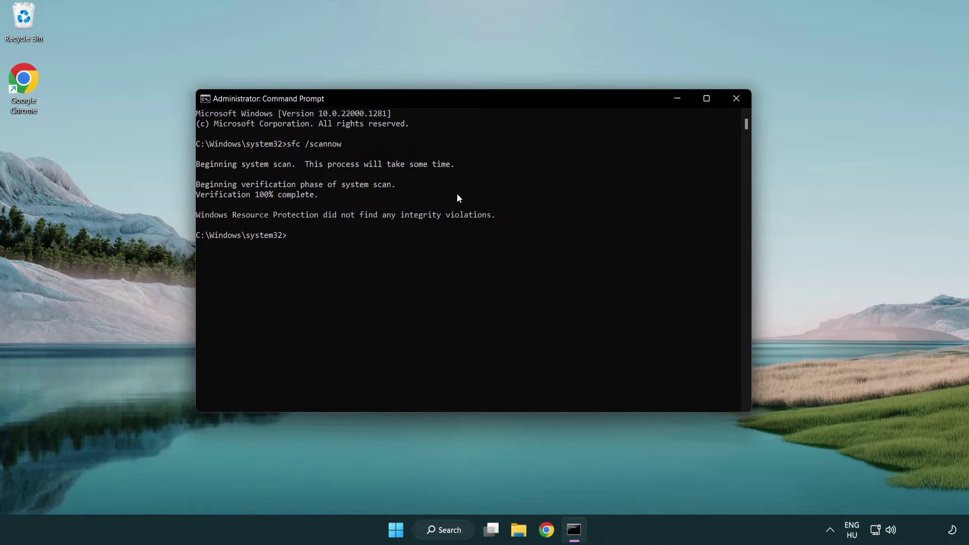
left_click(737, 98)
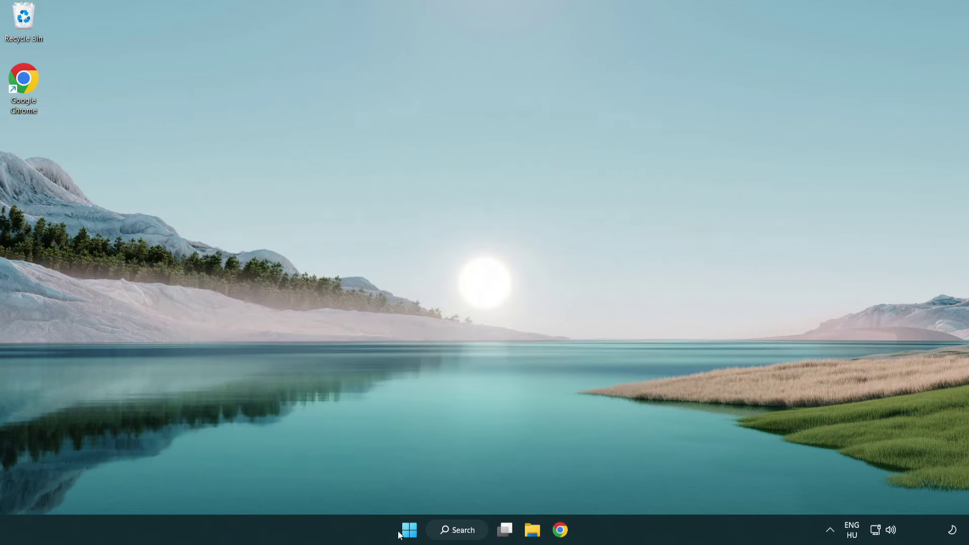